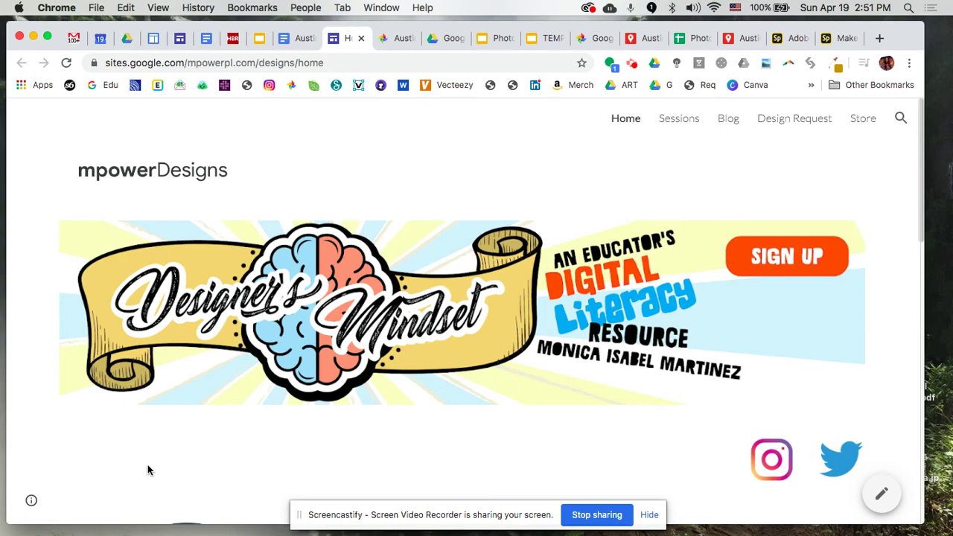
# - Look over the mpowerDesigns home page from the banner down to the introduction and the yellow link tiles
pyautogui.scroll(-3, 148, 469)
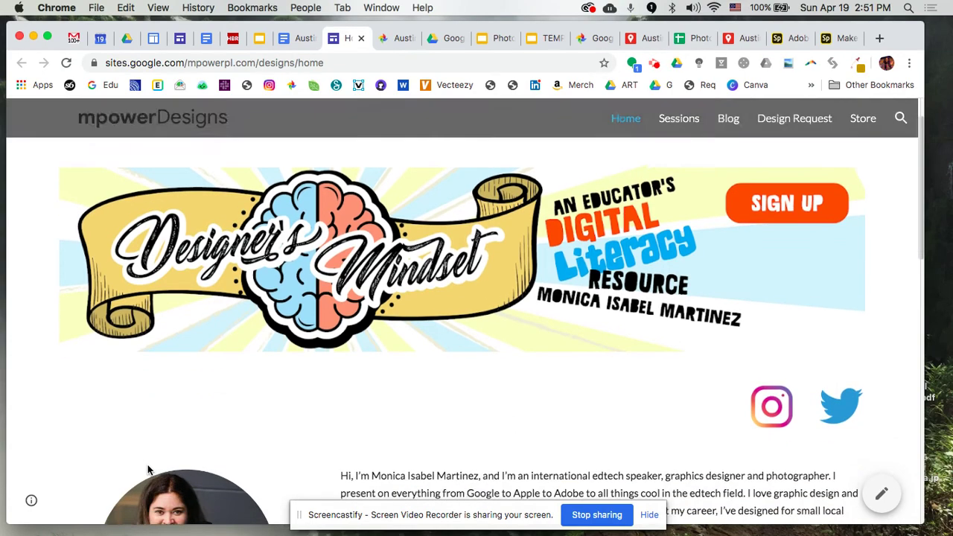
pyautogui.scroll(-2, 148, 470)
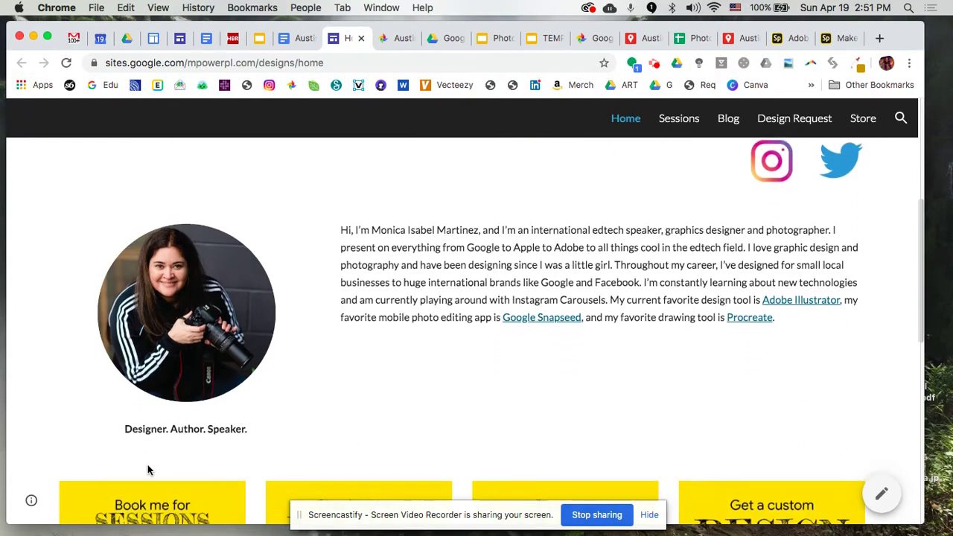
pyautogui.scroll(-1, 213, 332)
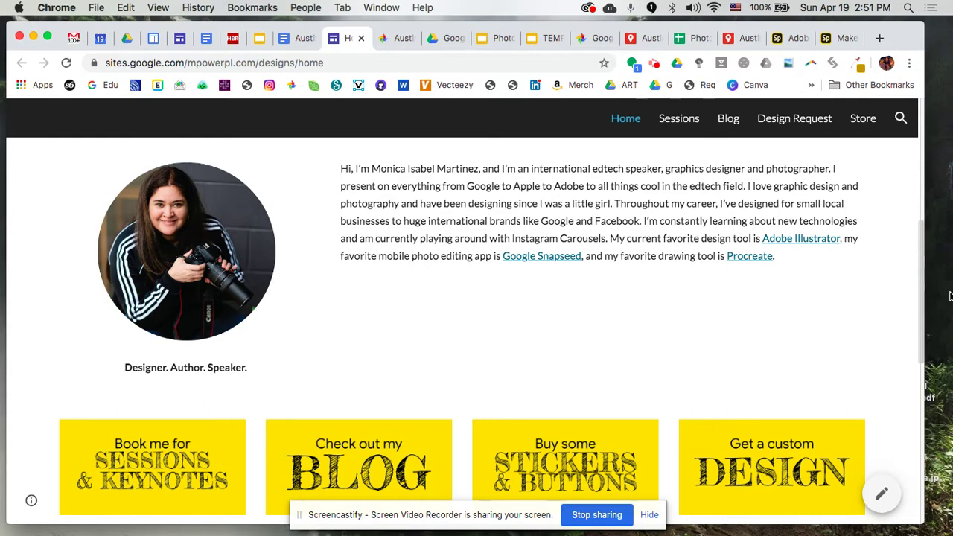
# - Switch to the Google Photos album and examine its street-art photos, from the Vegetarians of the World mural to the To-Go Parking Only wall
pyautogui.click(387, 43)
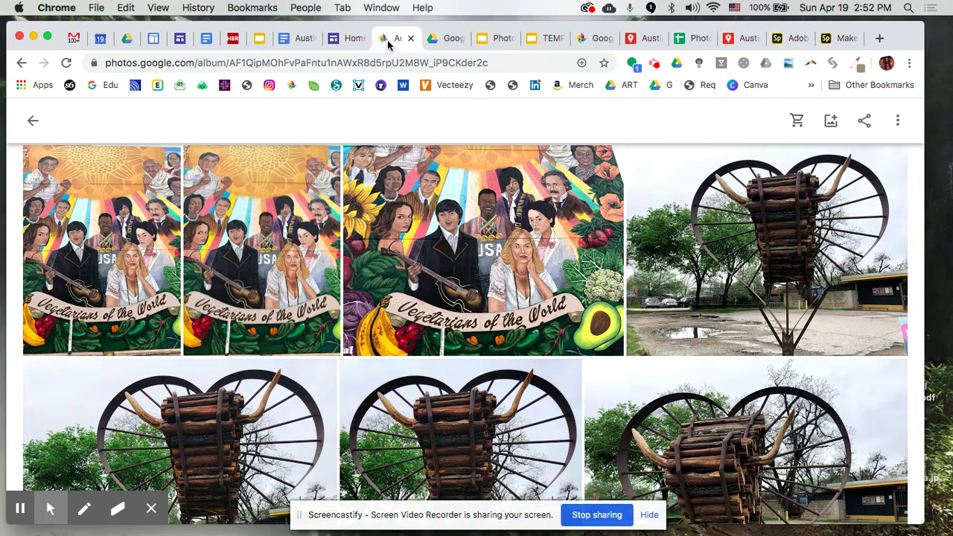
pyautogui.scroll(-3, 644, 362)
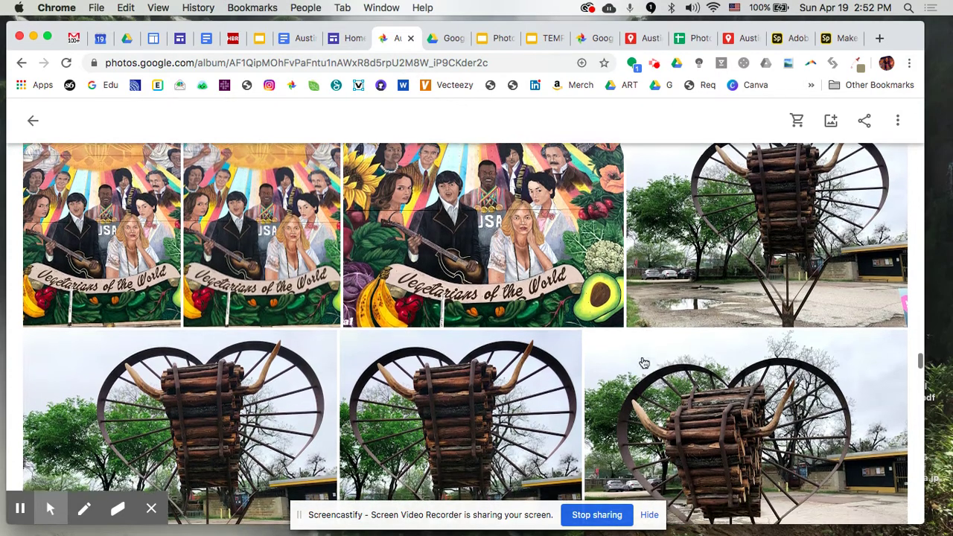
pyautogui.scroll(-2, 644, 362)
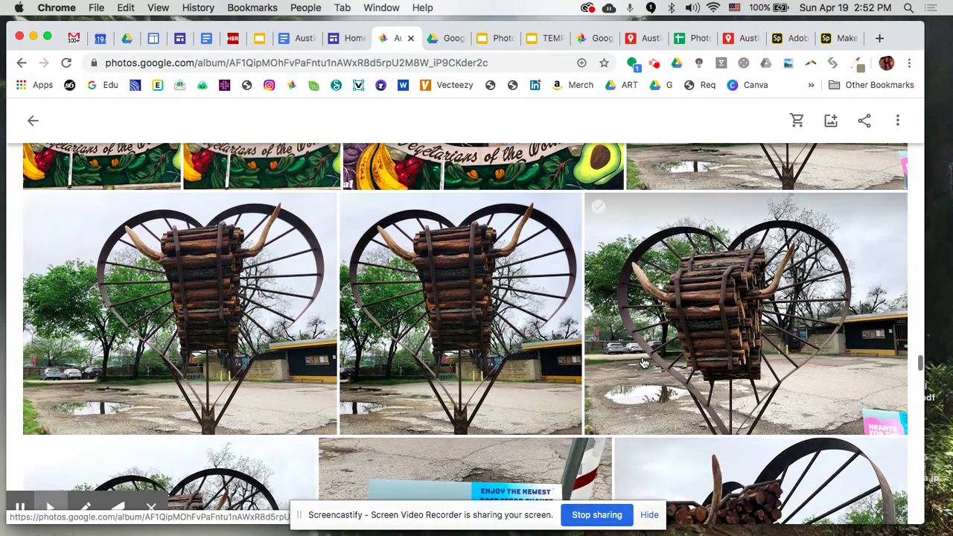
pyautogui.scroll(-3, 643, 362)
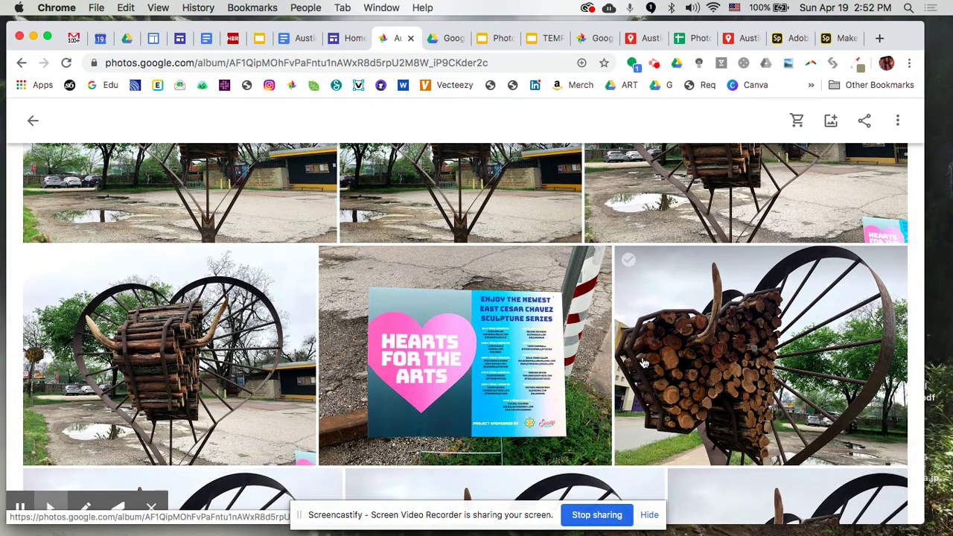
pyautogui.scroll(-2, 644, 362)
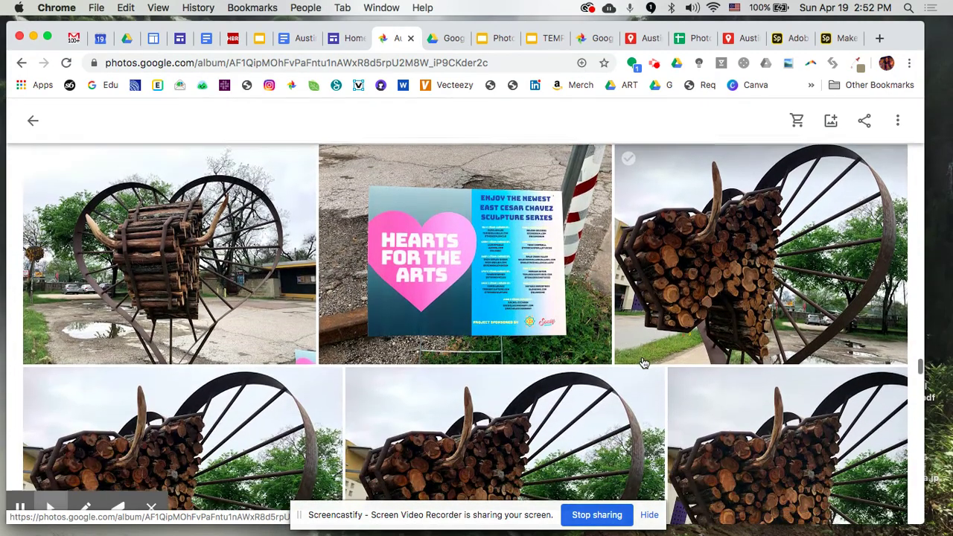
pyautogui.scroll(-1, 644, 363)
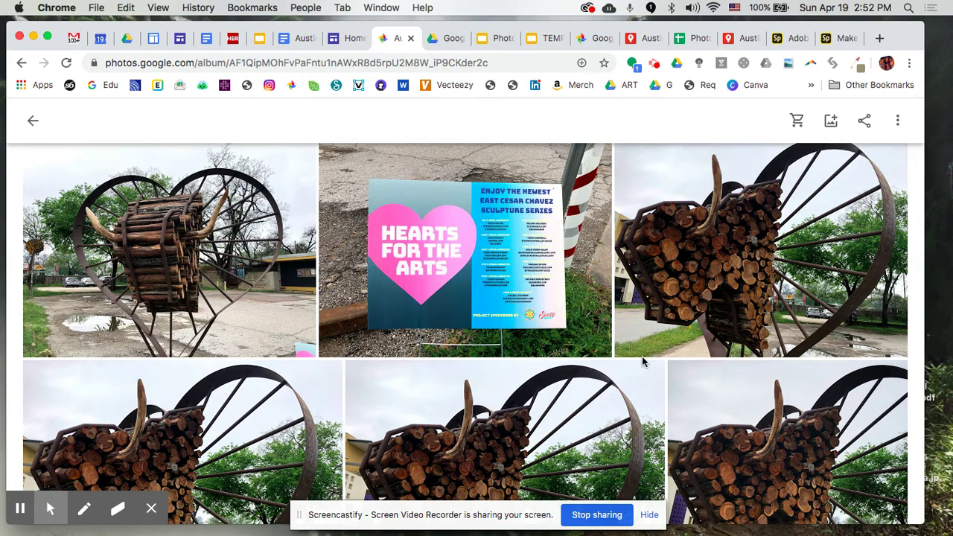
pyautogui.scroll(-3, 644, 362)
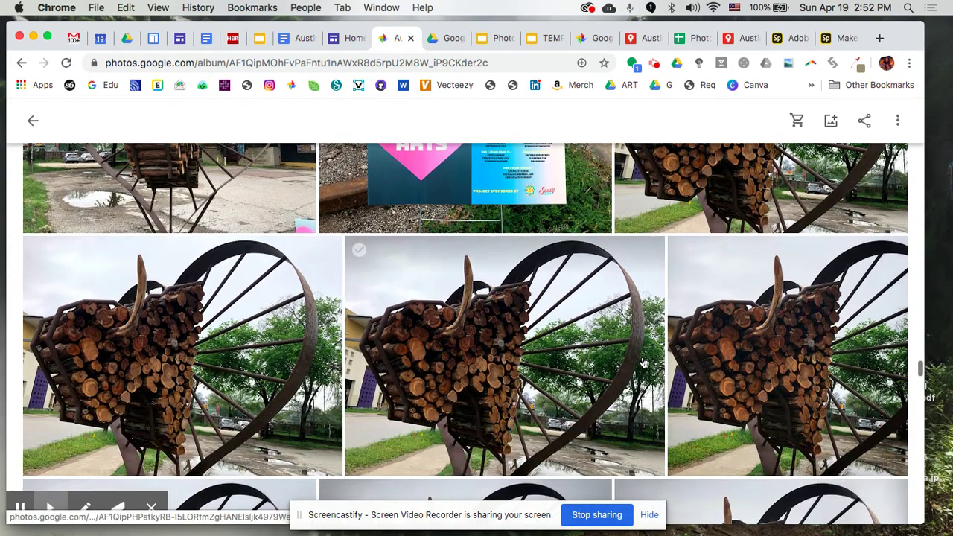
pyautogui.scroll(-8, 643, 363)
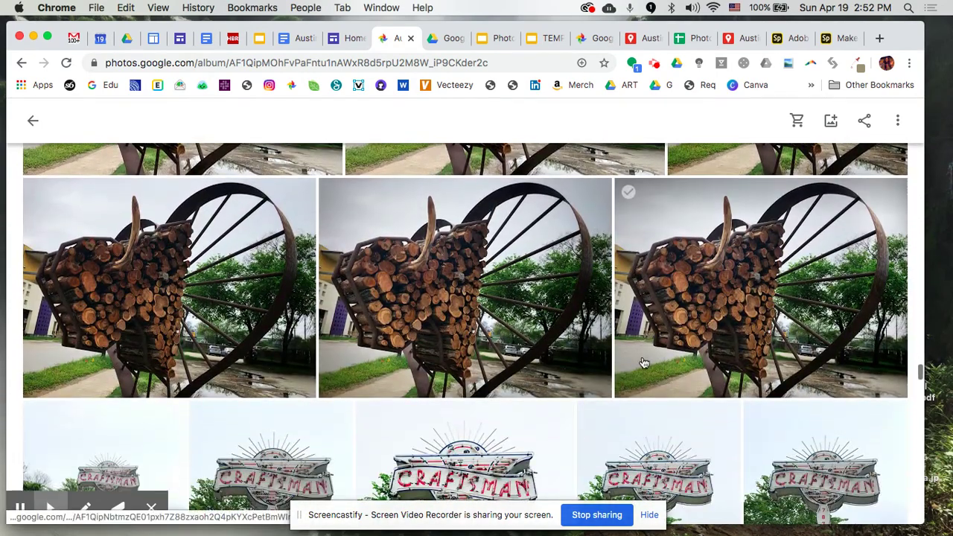
pyautogui.scroll(-1, 644, 363)
pyautogui.scroll(-4, 643, 362)
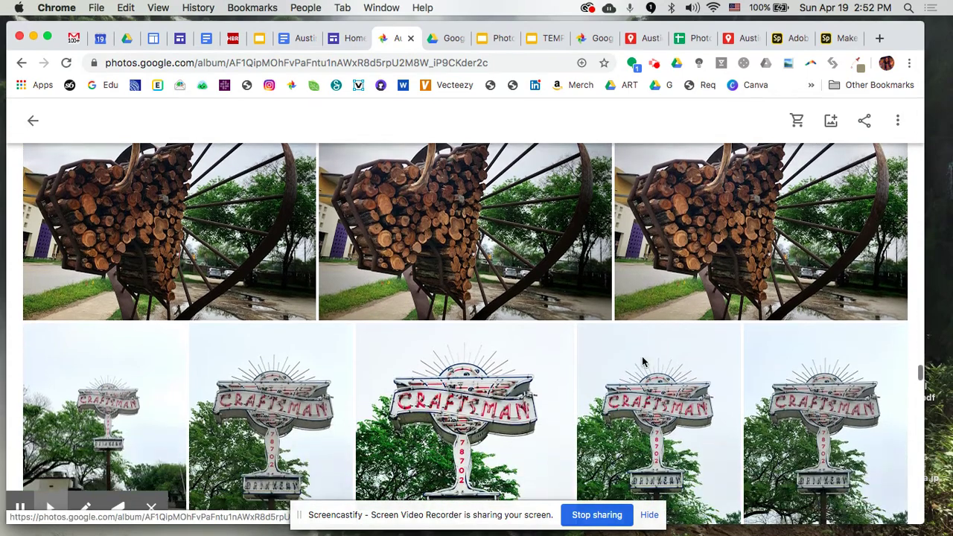
pyautogui.scroll(-2, 644, 363)
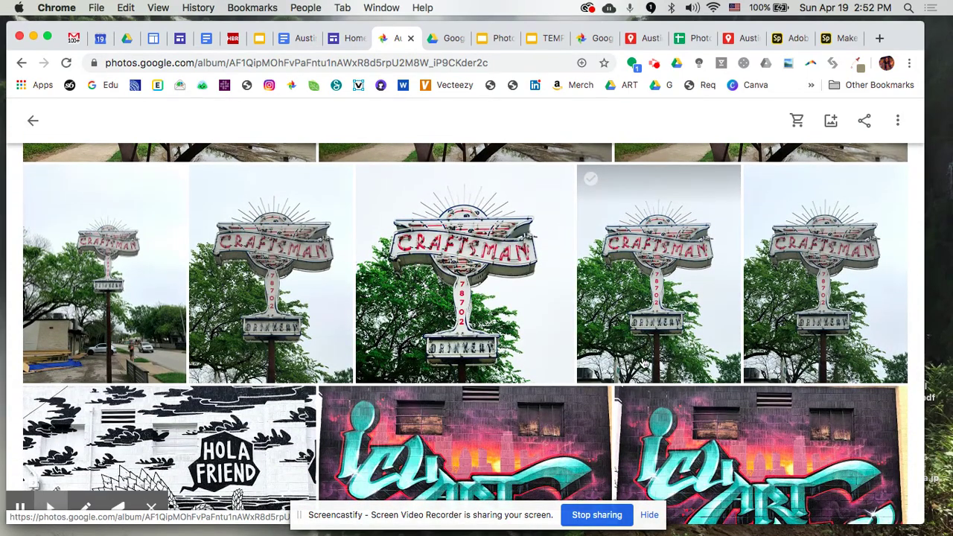
pyautogui.scroll(-6, 644, 362)
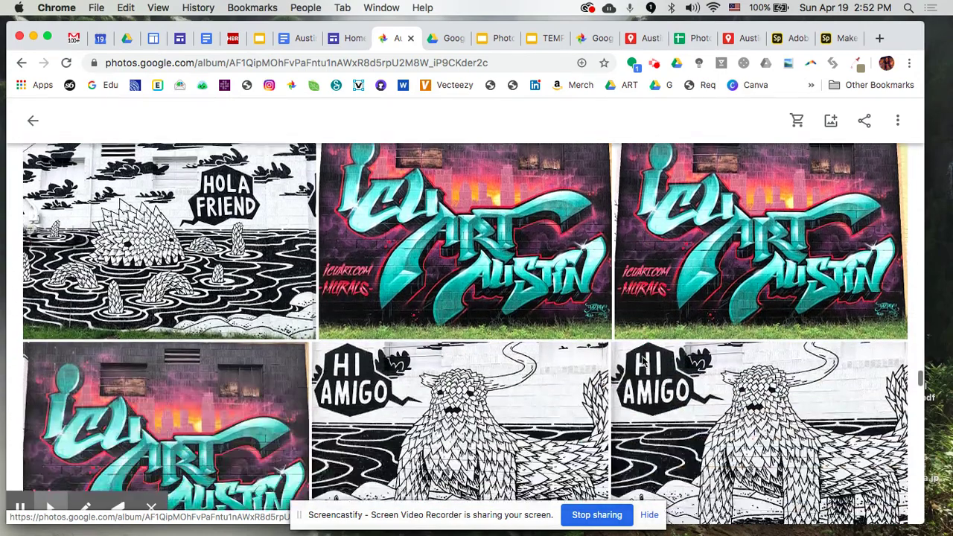
pyautogui.scroll(-3, 644, 363)
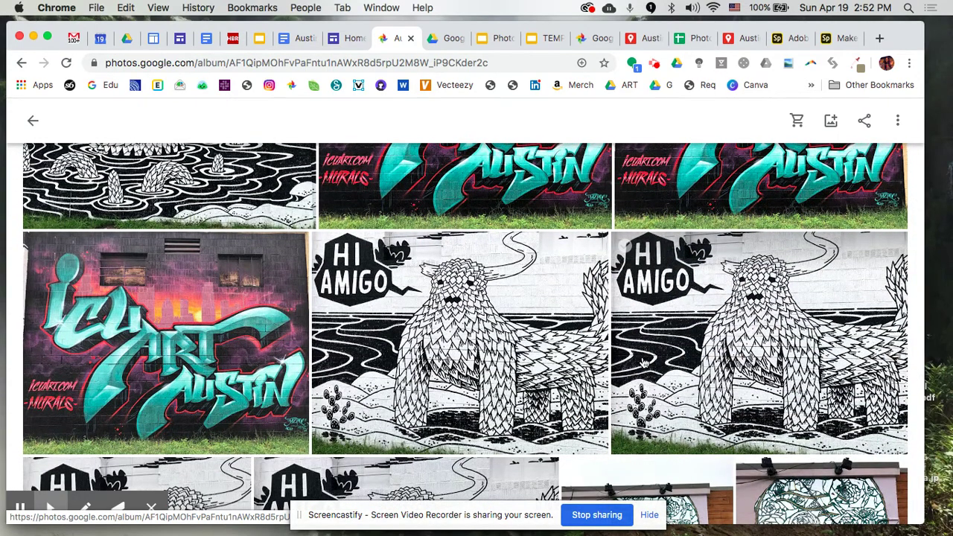
pyautogui.scroll(-5, 643, 363)
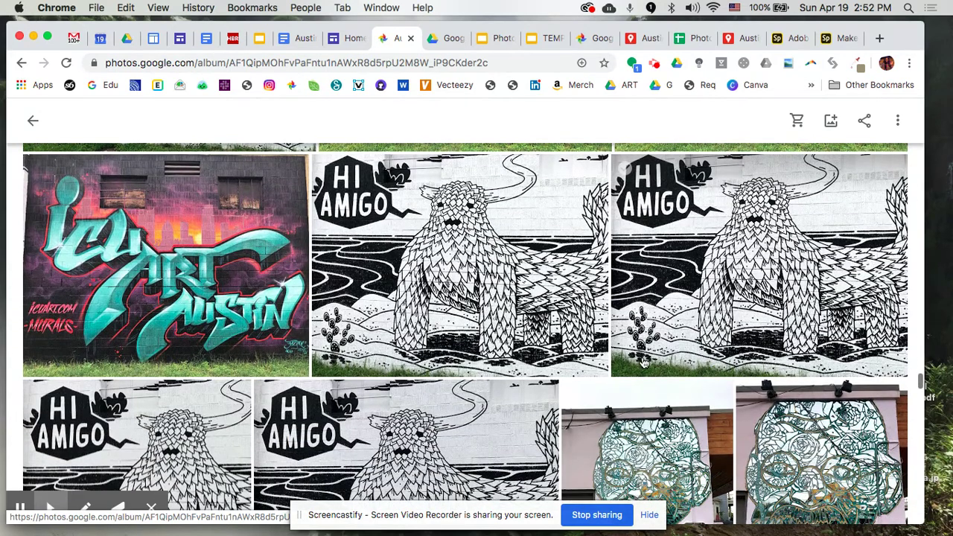
pyautogui.scroll(-1, 643, 363)
pyautogui.scroll(-3, 644, 363)
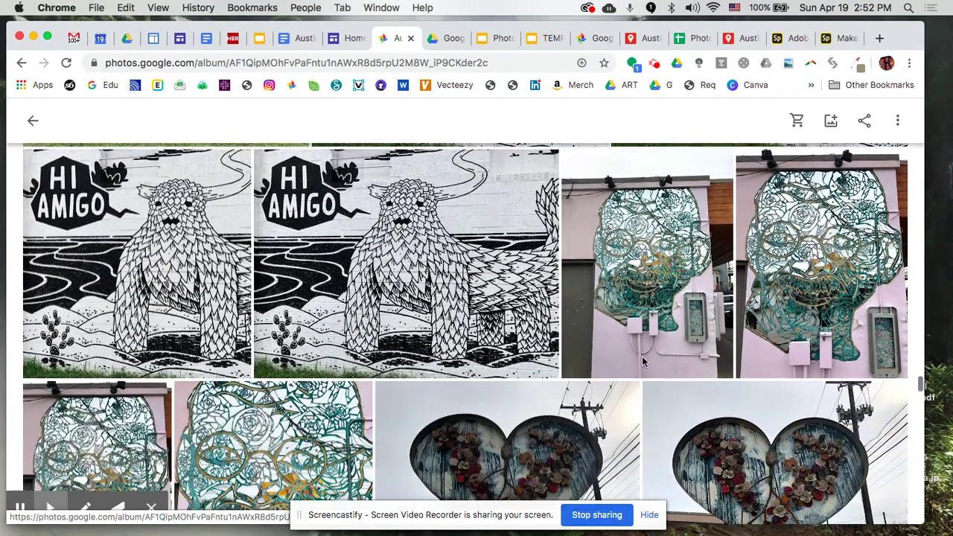
pyautogui.scroll(-5, 643, 362)
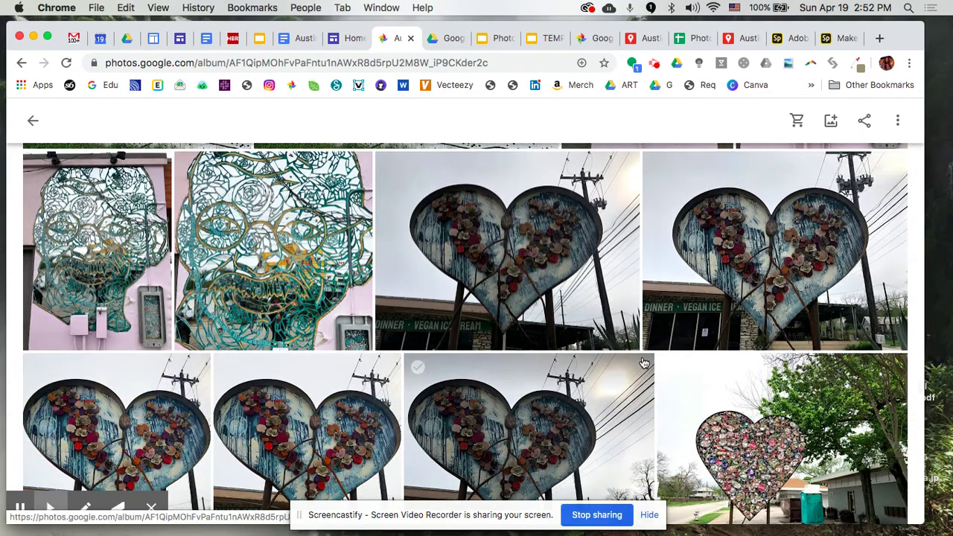
pyautogui.scroll(-4, 643, 363)
pyautogui.scroll(-5, 644, 361)
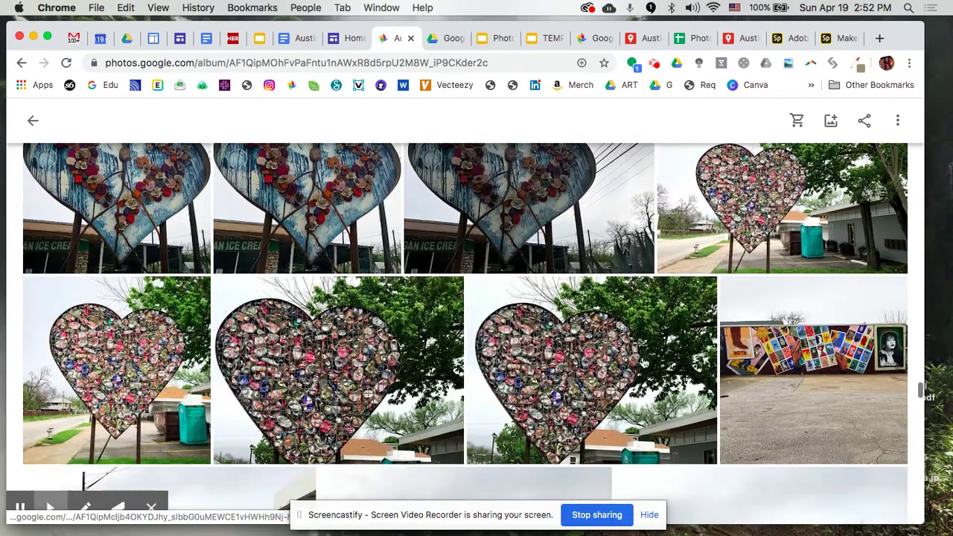
pyautogui.scroll(-4, 644, 362)
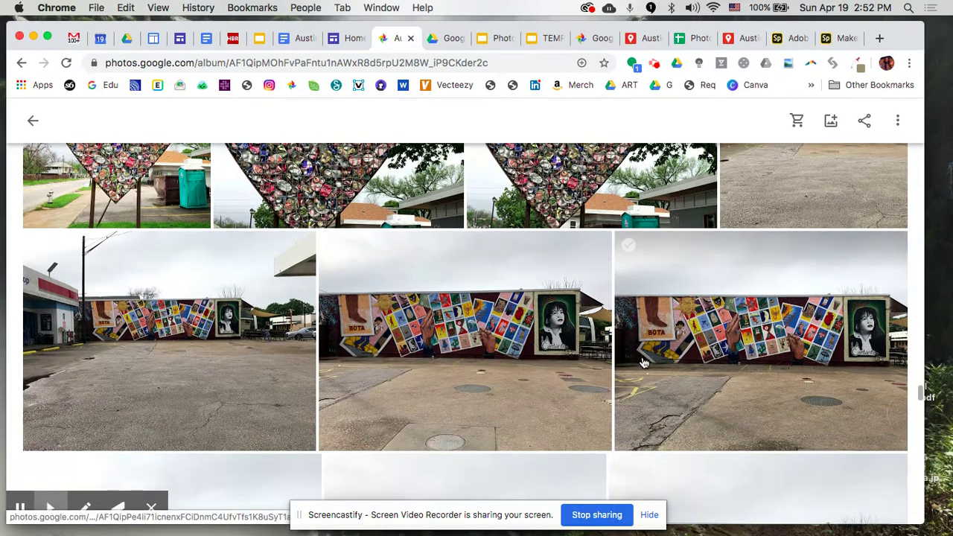
pyautogui.scroll(-4, 644, 362)
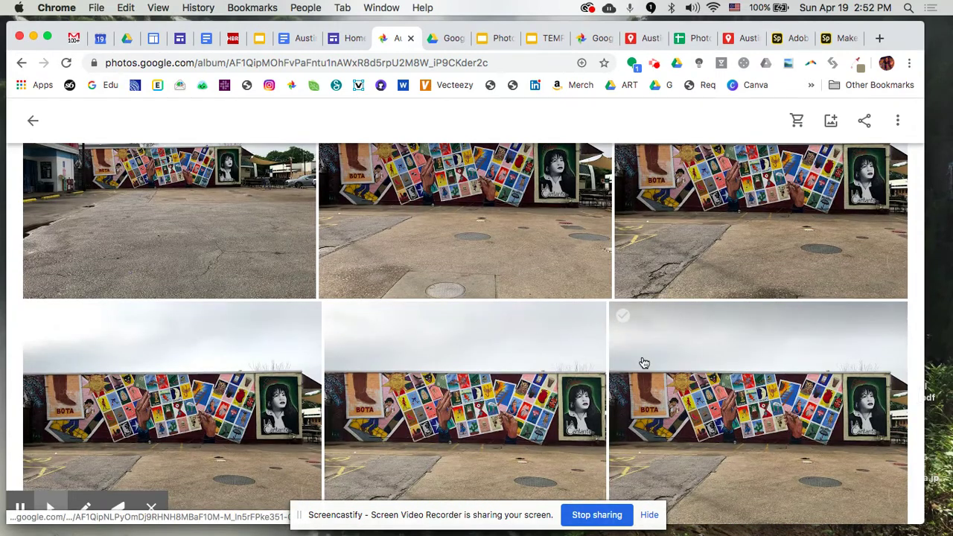
pyautogui.scroll(-3, 645, 363)
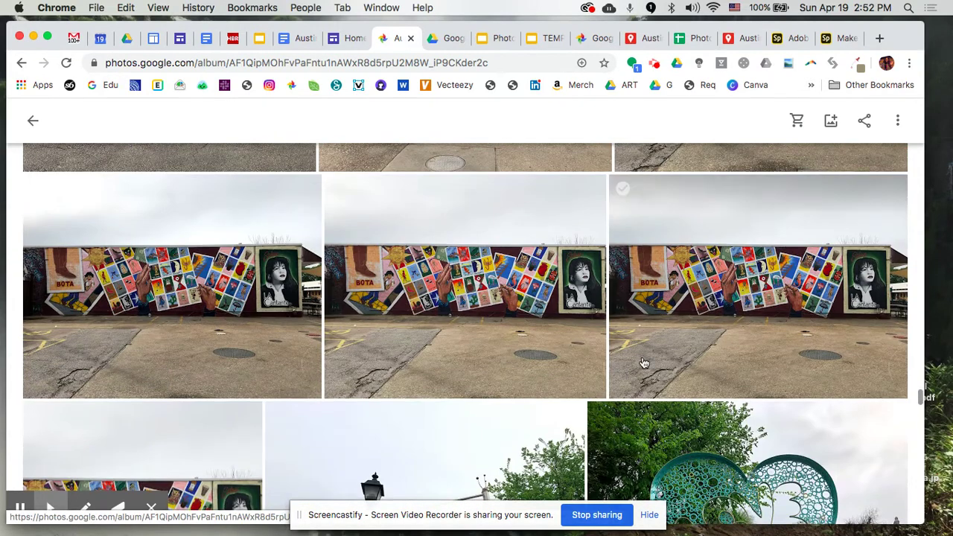
pyautogui.scroll(-3, 645, 363)
pyautogui.scroll(-3, 644, 362)
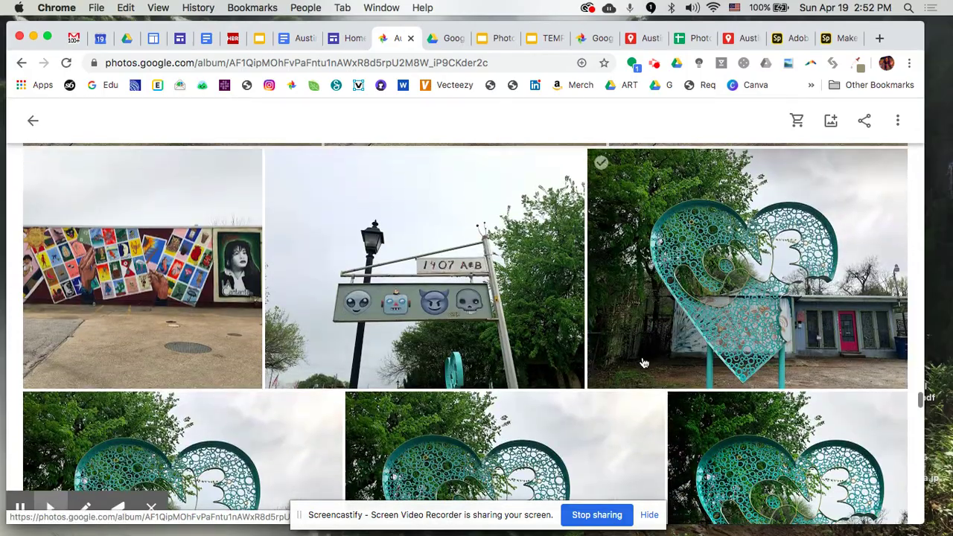
pyautogui.scroll(-15, 644, 362)
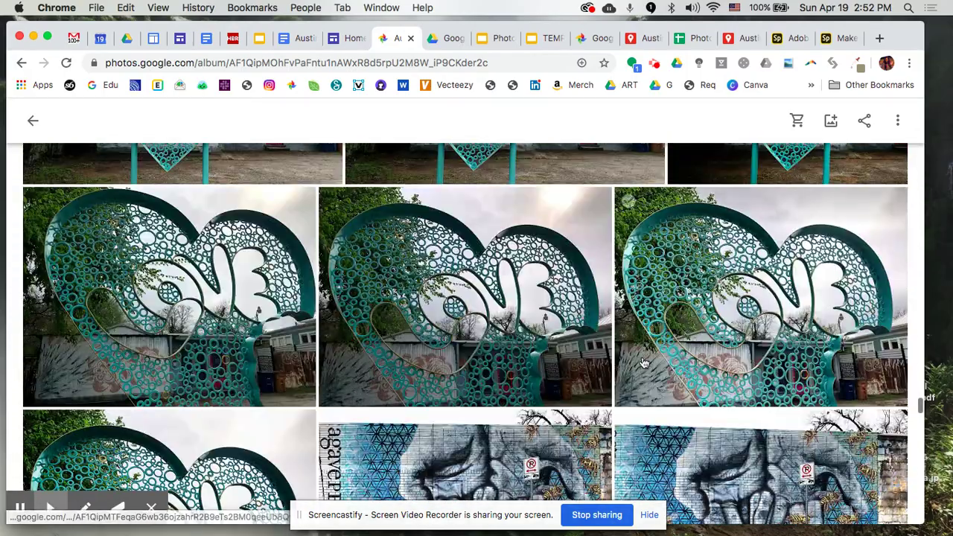
pyautogui.scroll(-6, 644, 363)
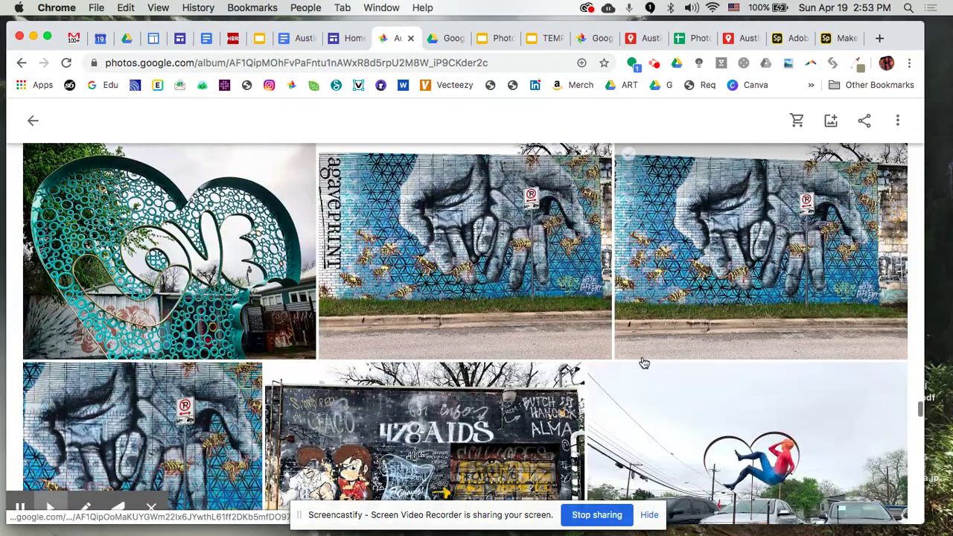
pyautogui.scroll(-5, 644, 363)
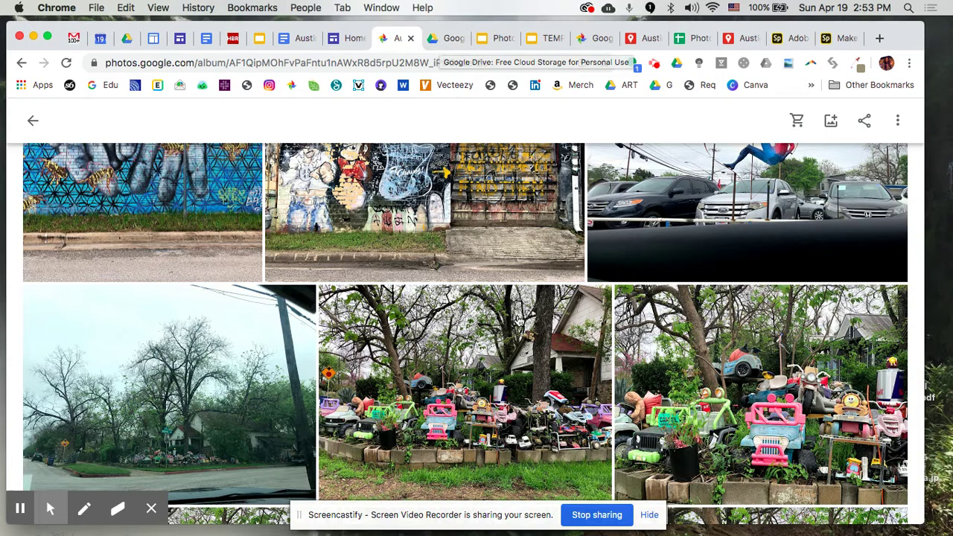
pyautogui.scroll(-3, 519, 319)
pyautogui.scroll(-3, 519, 318)
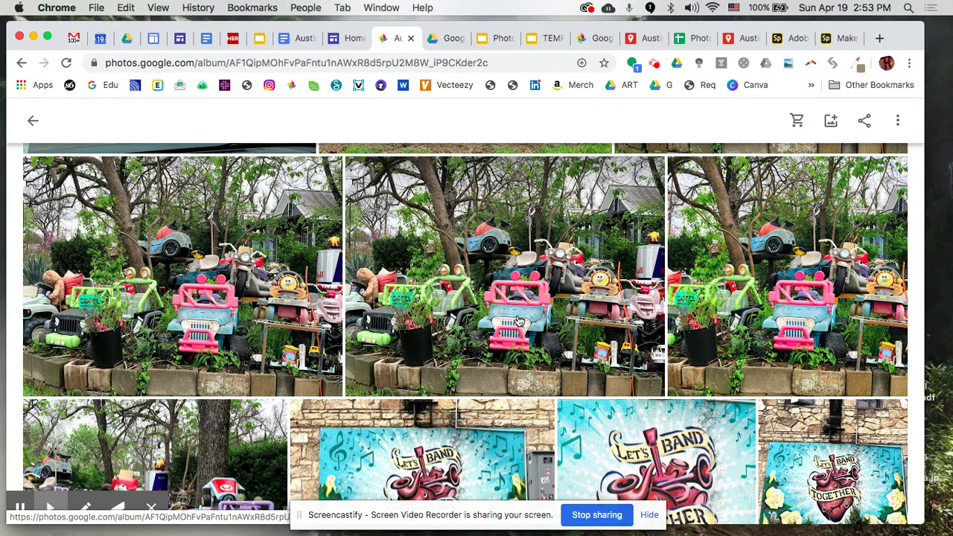
pyautogui.scroll(-6, 519, 320)
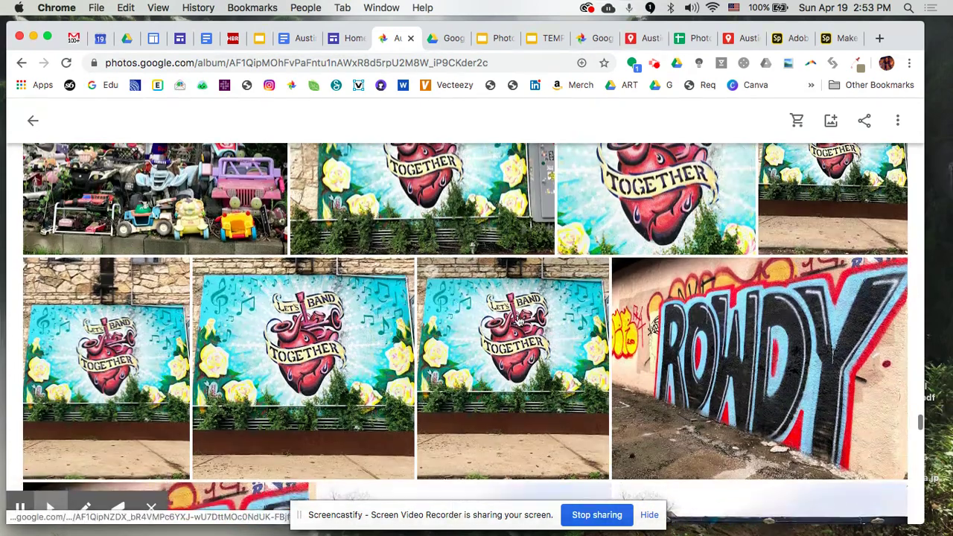
pyautogui.scroll(-3, 519, 320)
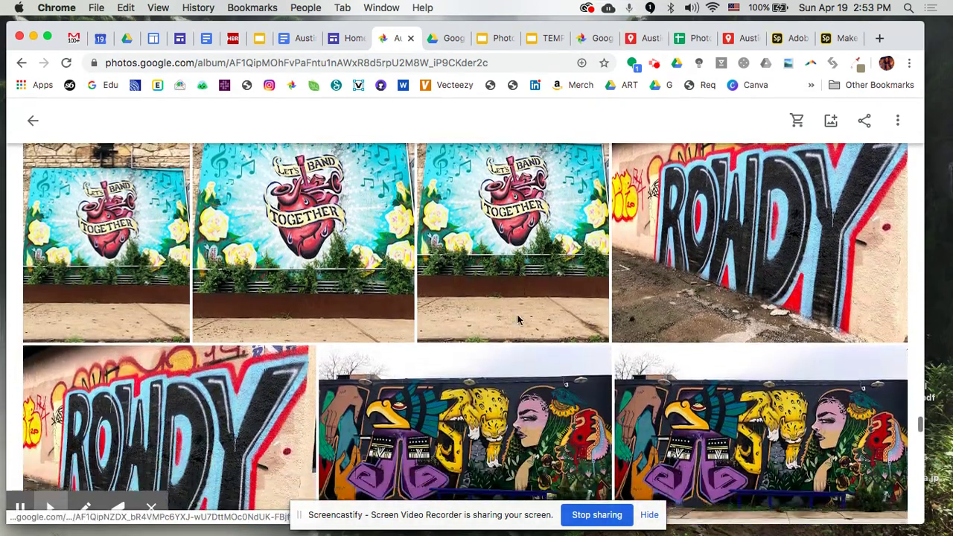
pyautogui.scroll(-5, 519, 320)
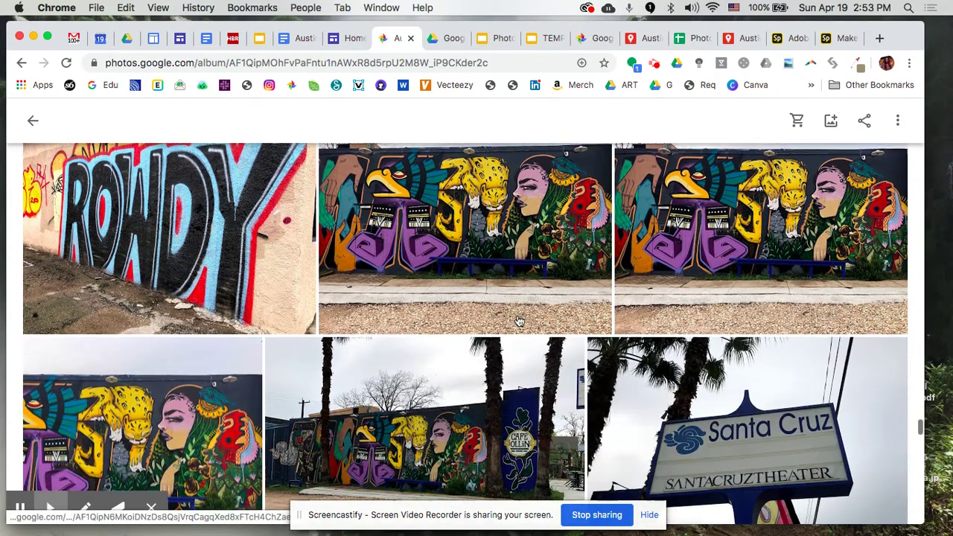
pyautogui.scroll(-2, 519, 321)
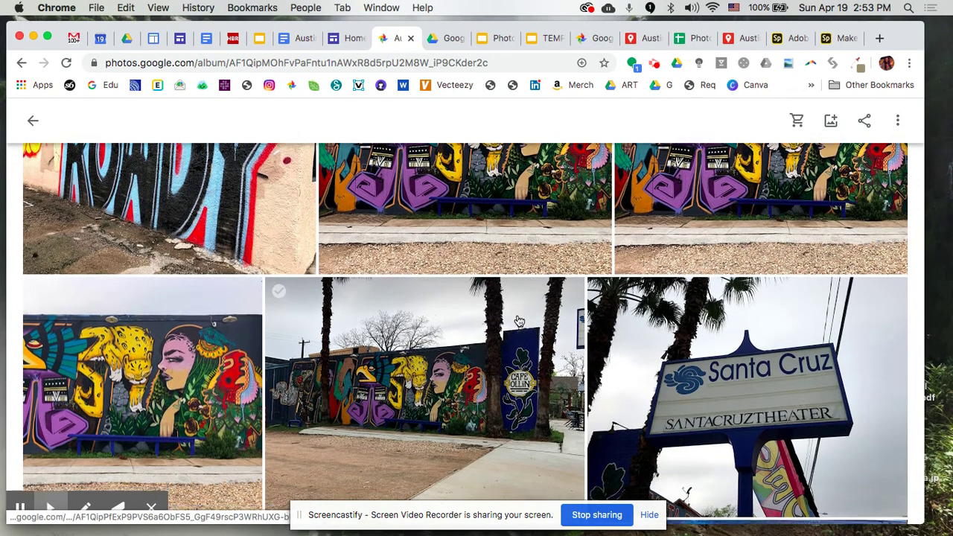
pyautogui.scroll(-2, 519, 320)
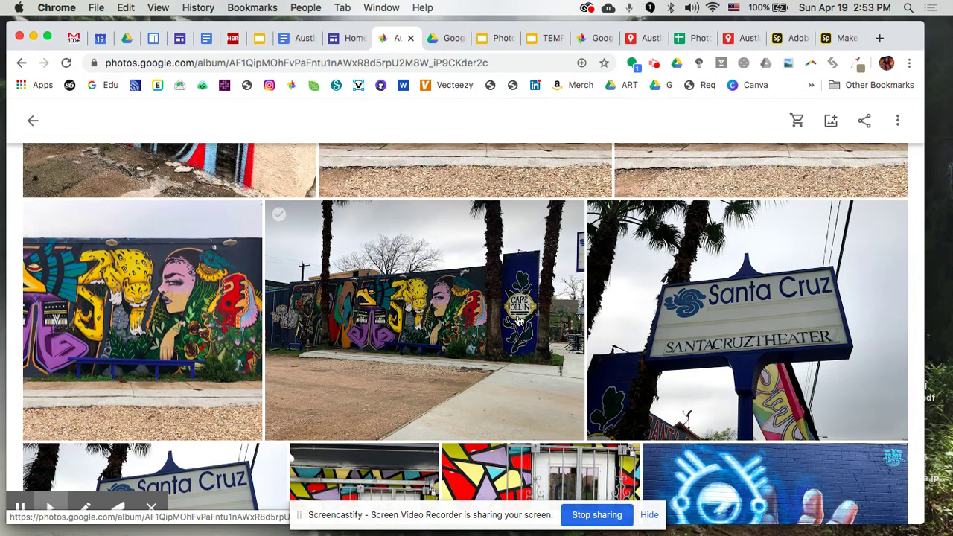
pyautogui.scroll(-5, 519, 320)
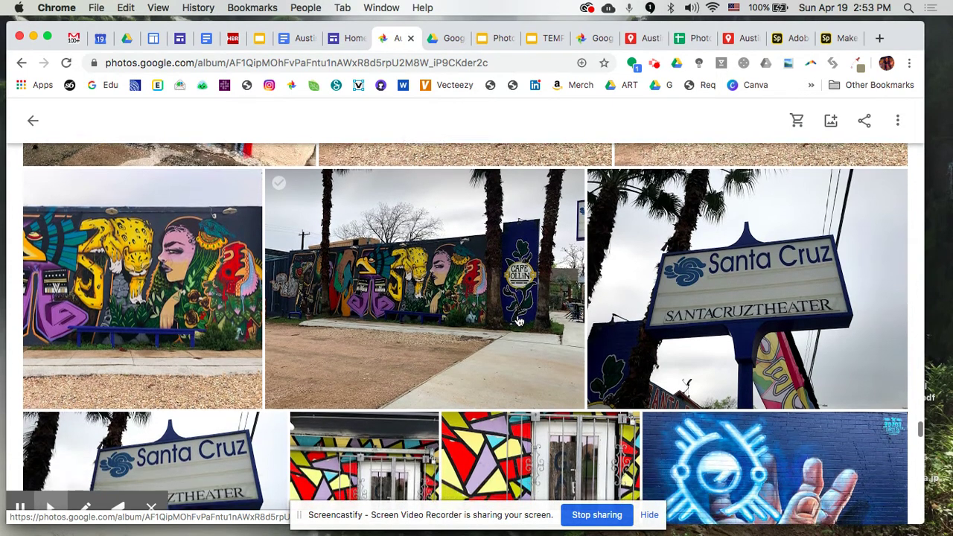
pyautogui.scroll(-1, 519, 320)
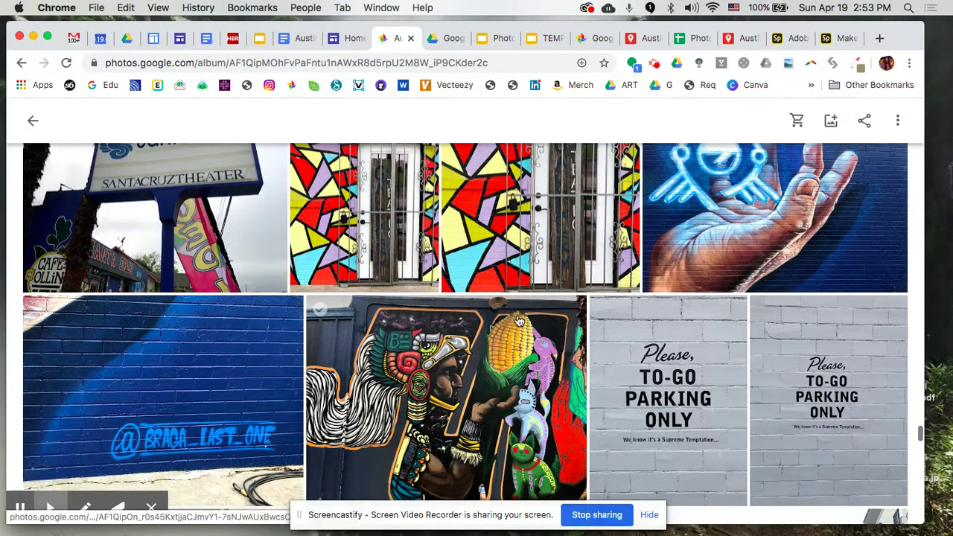
# - Switch to the already open Google Drive landing page
pyautogui.click(442, 41)
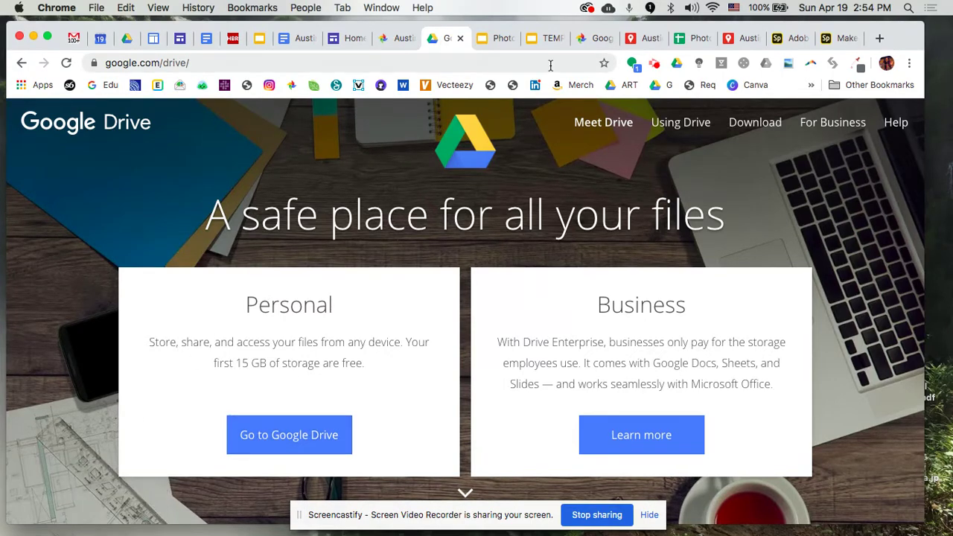
# - Open the Photowalk_Austin Texas presentation and present it from the 'Til Death Do Us Part slide to slide 12, then exit the slideshow
pyautogui.click(496, 39)
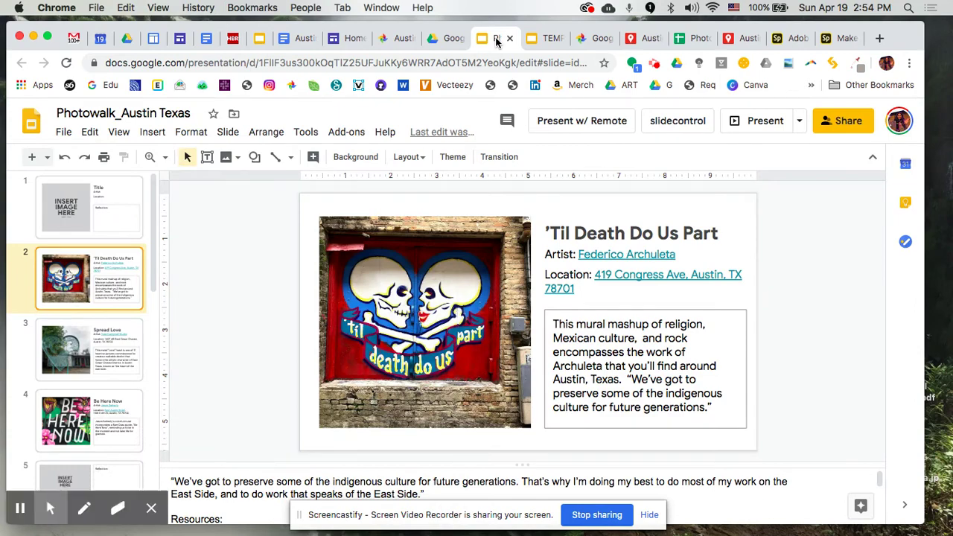
pyautogui.click(736, 125)
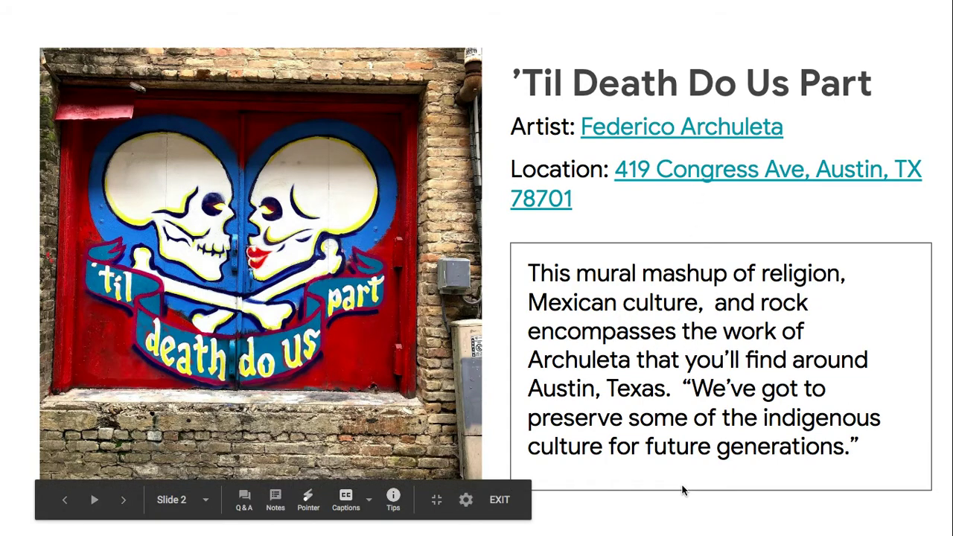
pyautogui.click(683, 489)
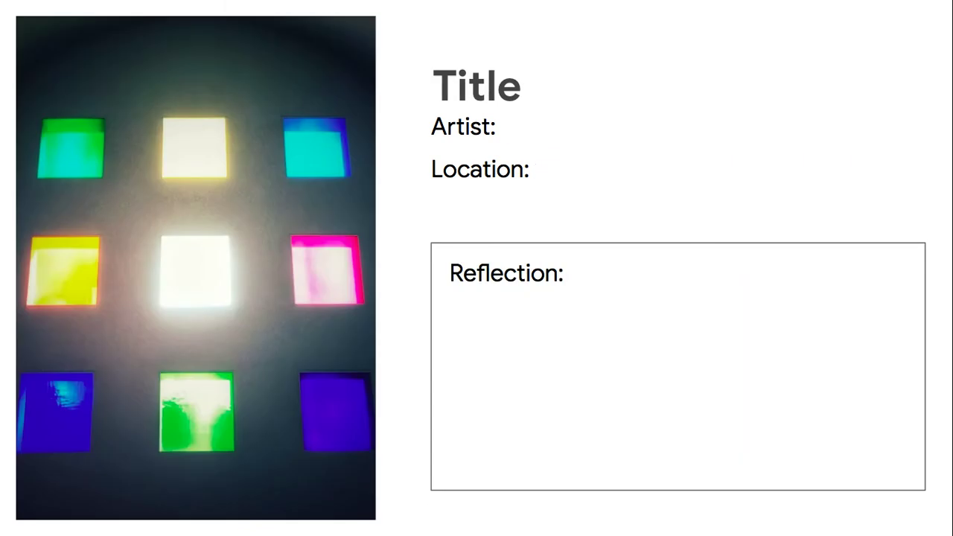
pyautogui.press('Escape')
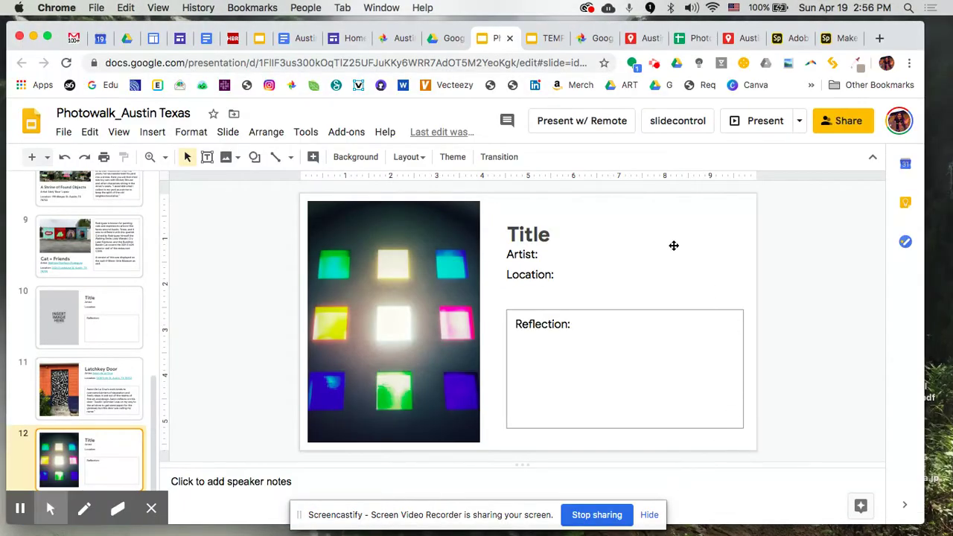
# - Switch to the TEMPLATE_Photowalks presentation to look over its three image-and-reflection slide layouts
pyautogui.click(547, 41)
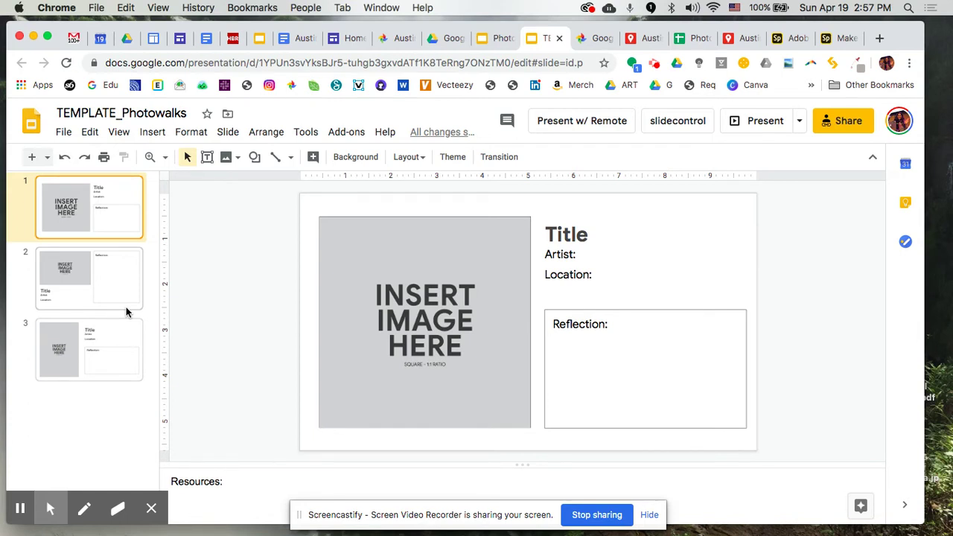
pyautogui.moveTo(145, 529)
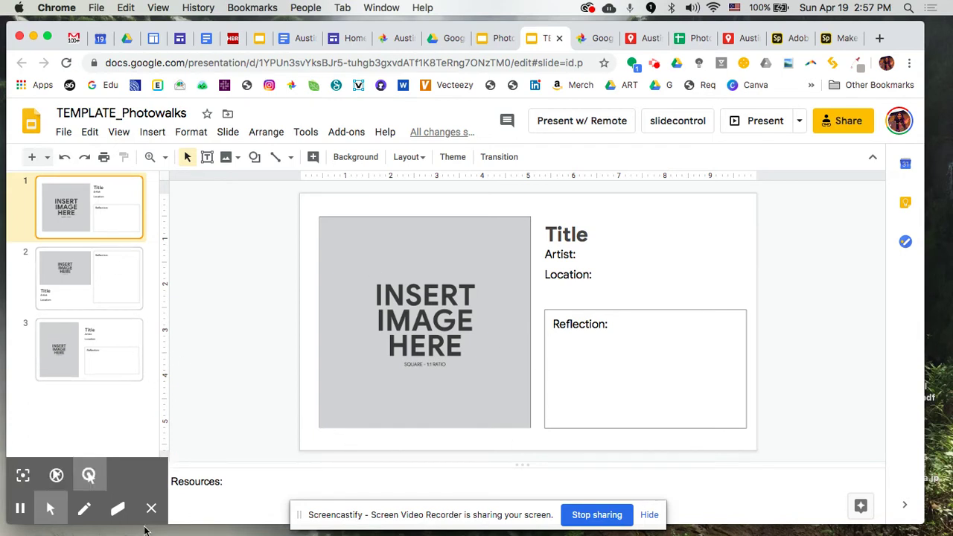
pyautogui.click(151, 508)
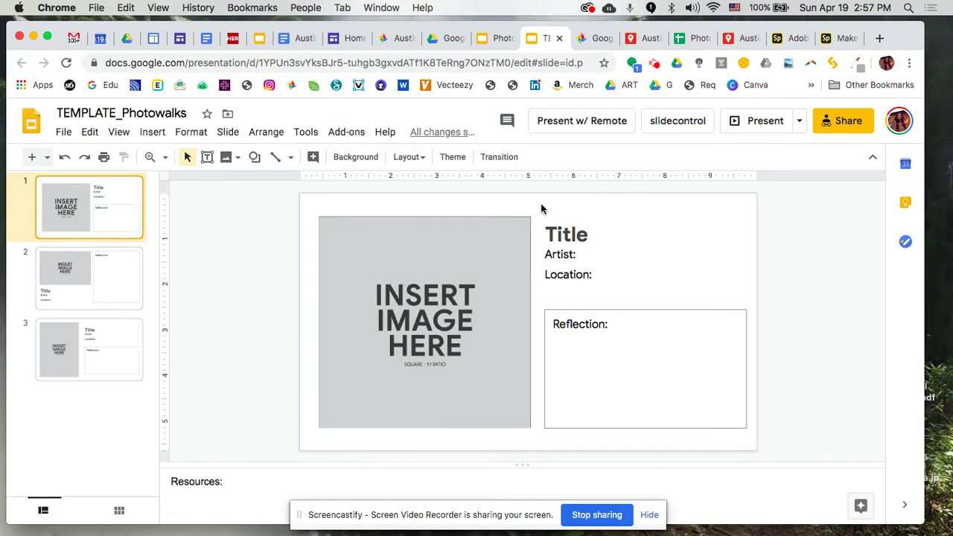
# - Return to the Photowalk_Austin Texas presentation and review the A Shrine of Found Objects, La Loteria and We All Belong Here slides
pyautogui.click(486, 39)
pyautogui.scroll(5, 119, 234)
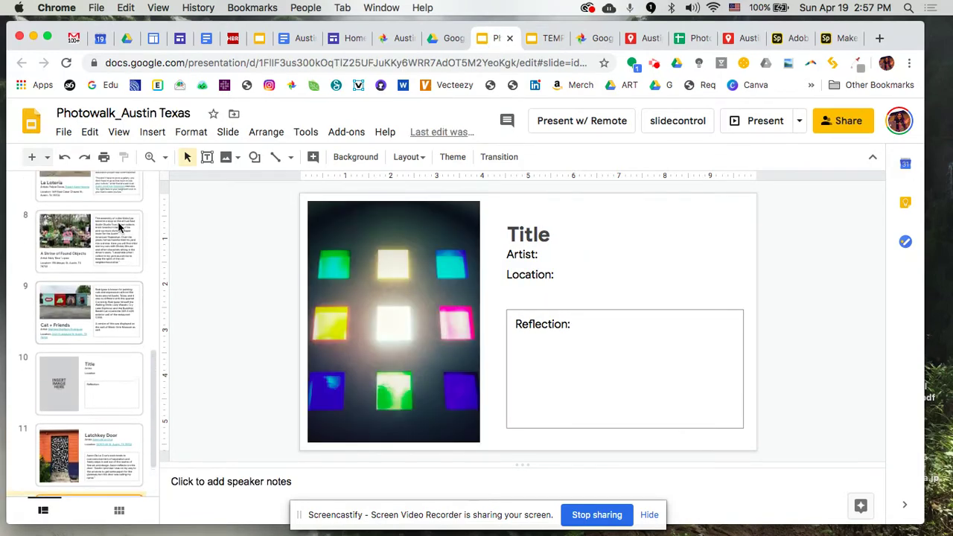
pyautogui.click(116, 246)
pyautogui.scroll(2, 112, 246)
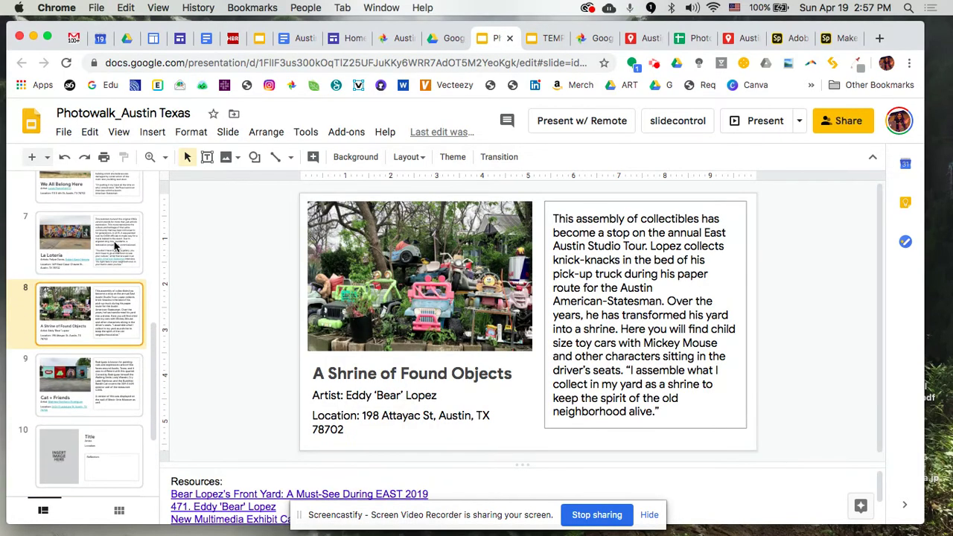
pyautogui.click(110, 238)
pyautogui.click(109, 183)
pyautogui.scroll(3, 108, 186)
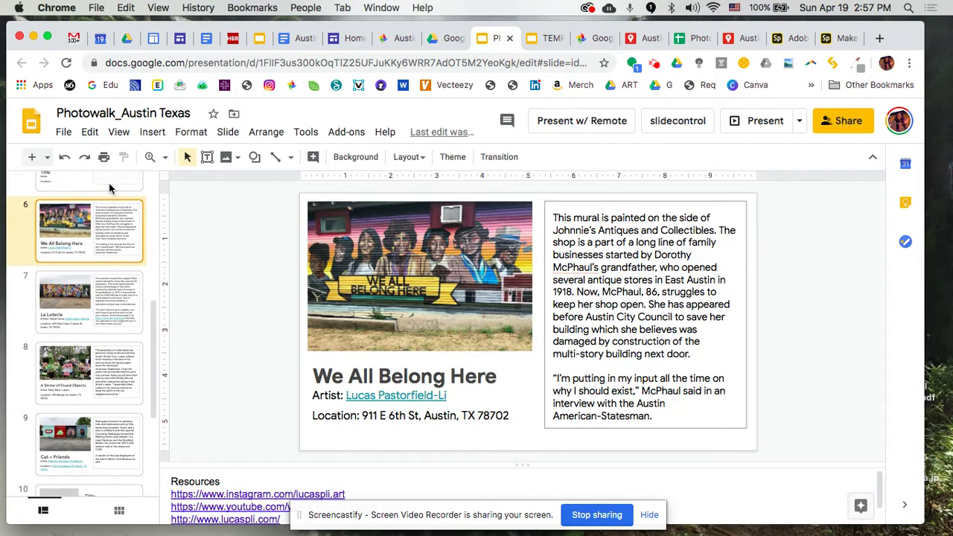
pyautogui.scroll(-3, 109, 186)
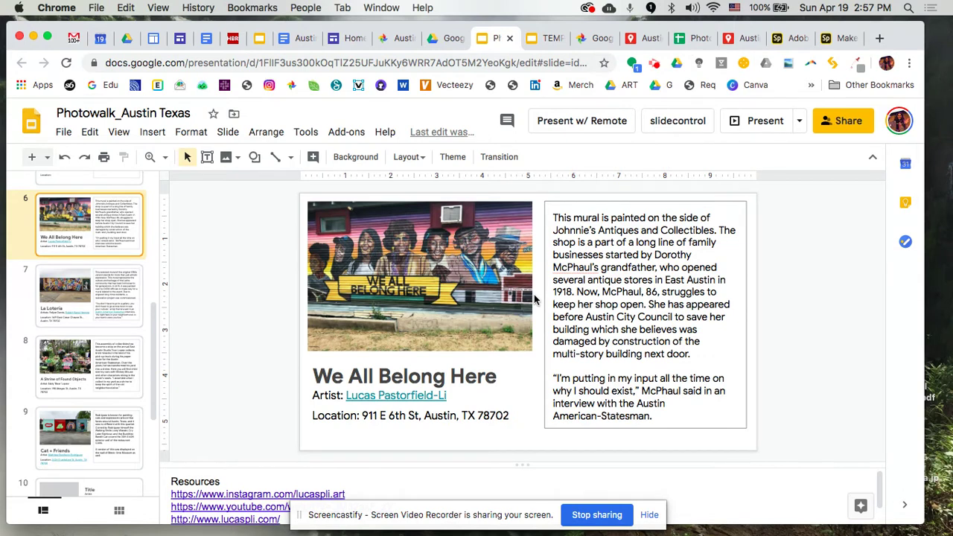
# - View the Google Photos landing page, then return to the We All Belong Here slide
pyautogui.click(585, 39)
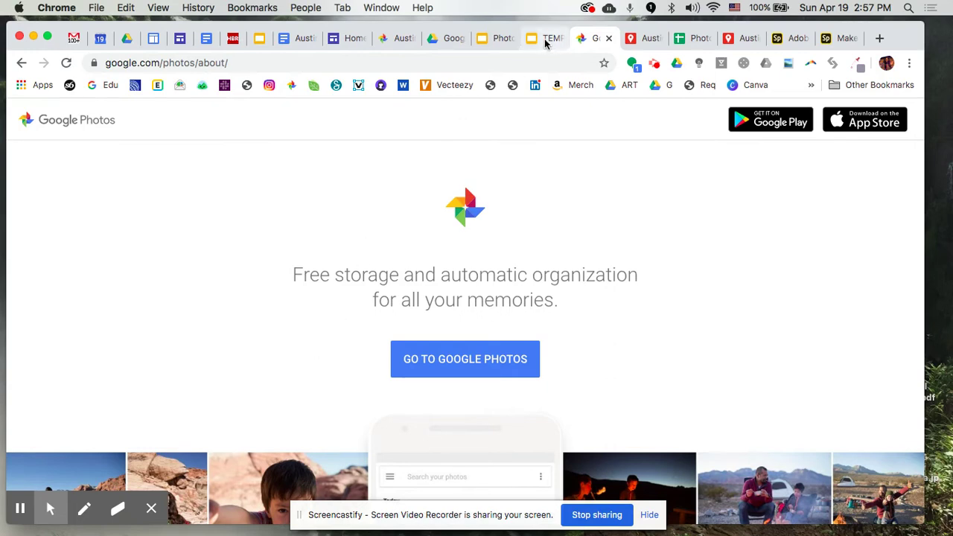
pyautogui.click(495, 43)
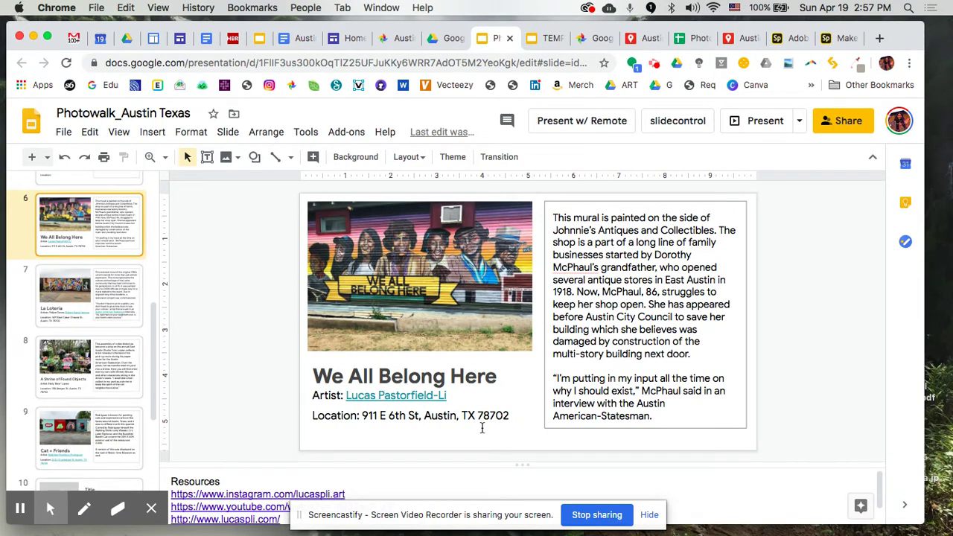
# - Examine the marked locations across the city on the Austin Texas Photowalk map, then open the Photowalk Locations spreadsheet of names and addresses
pyautogui.click(637, 41)
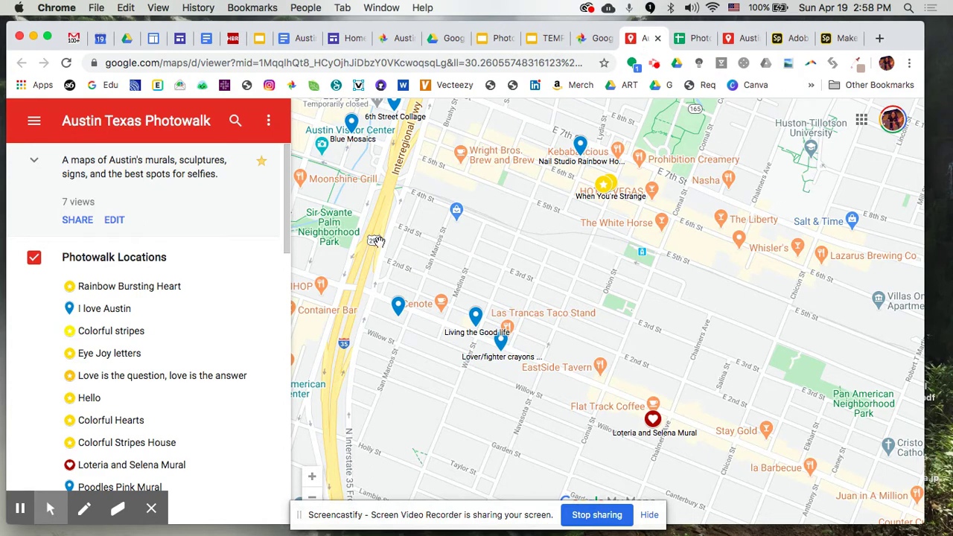
pyautogui.click(312, 498)
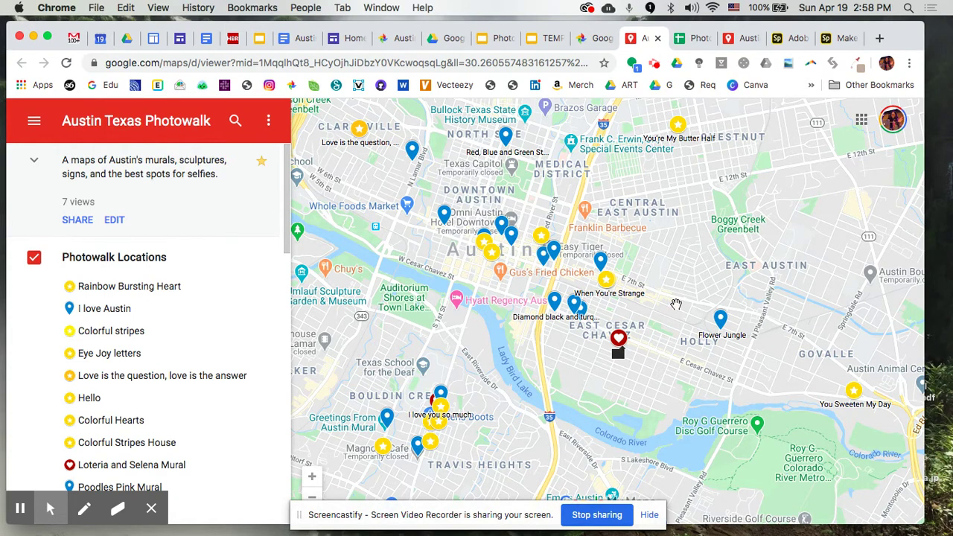
pyautogui.click(684, 39)
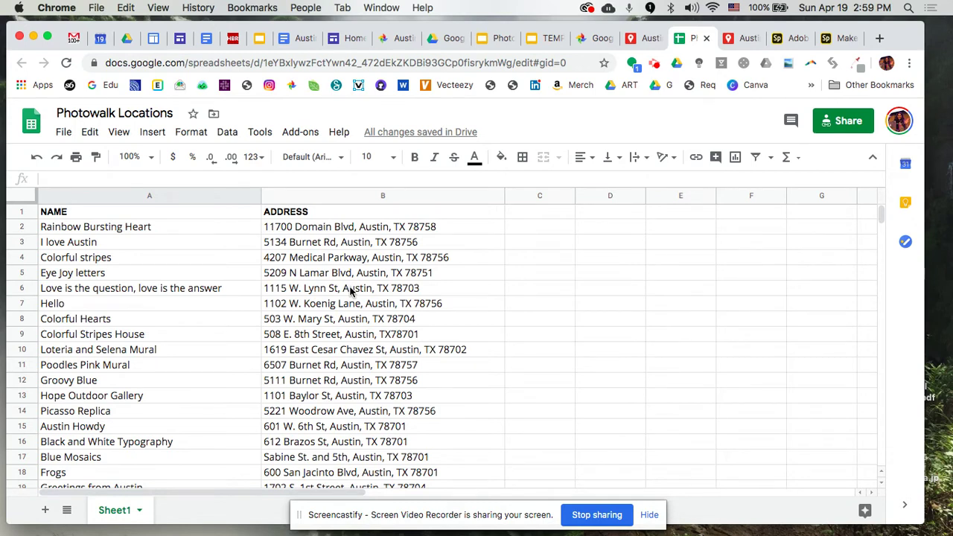
# - Switch to the editable Austin Texas Photowalk map and open the marker style options for When You're Strange
pyautogui.click(736, 38)
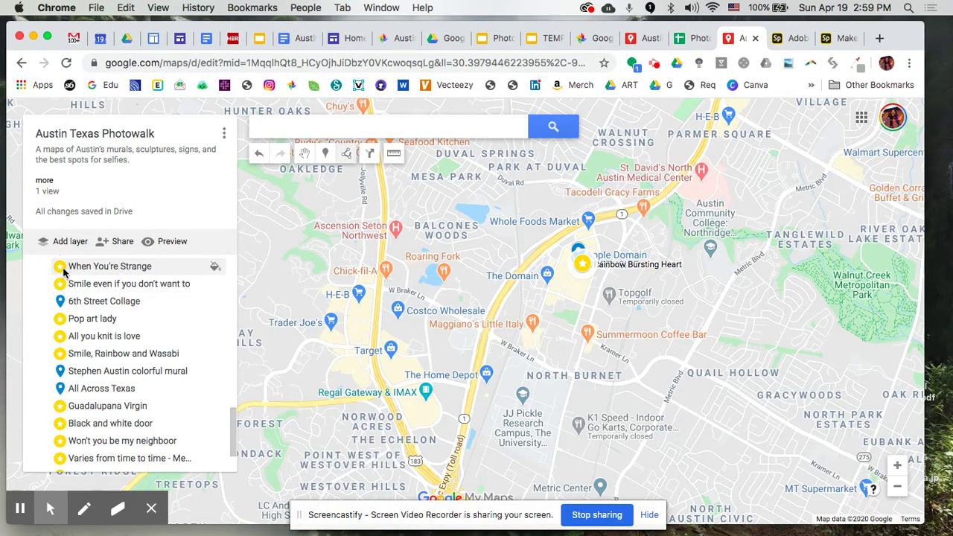
pyautogui.click(214, 269)
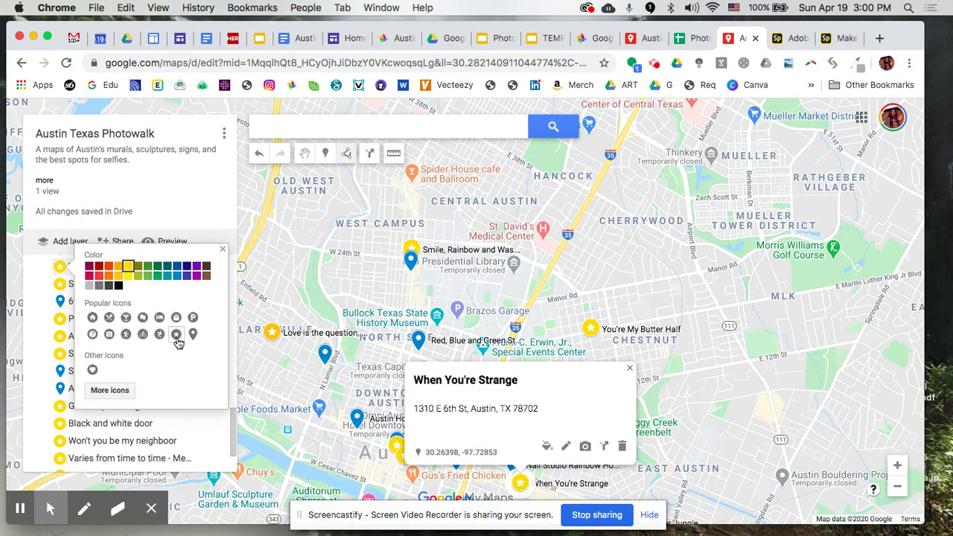
# - Add the close-up When You're Strange mural photo from the Austin Street Art - Photo Walks album to the When You're Strange location
pyautogui.click(586, 448)
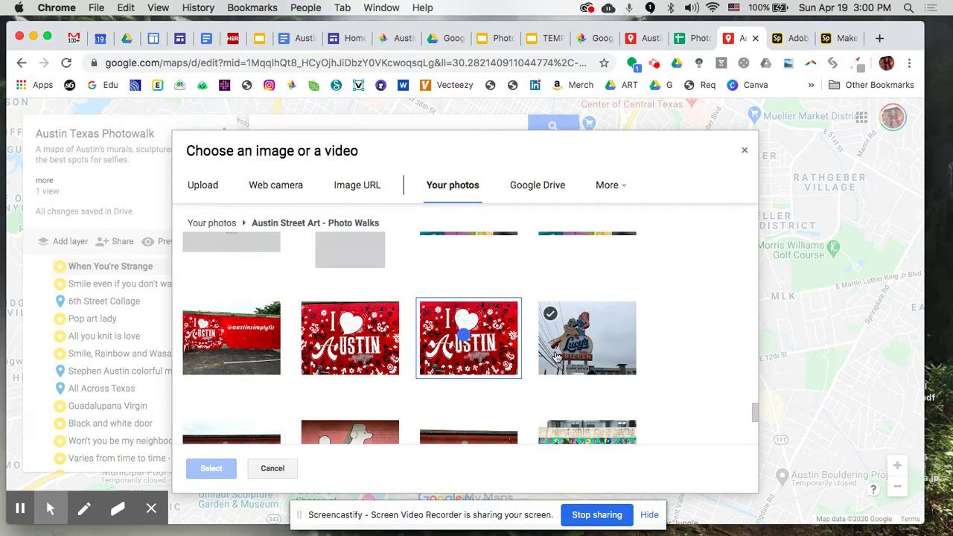
pyautogui.scroll(2, 588, 342)
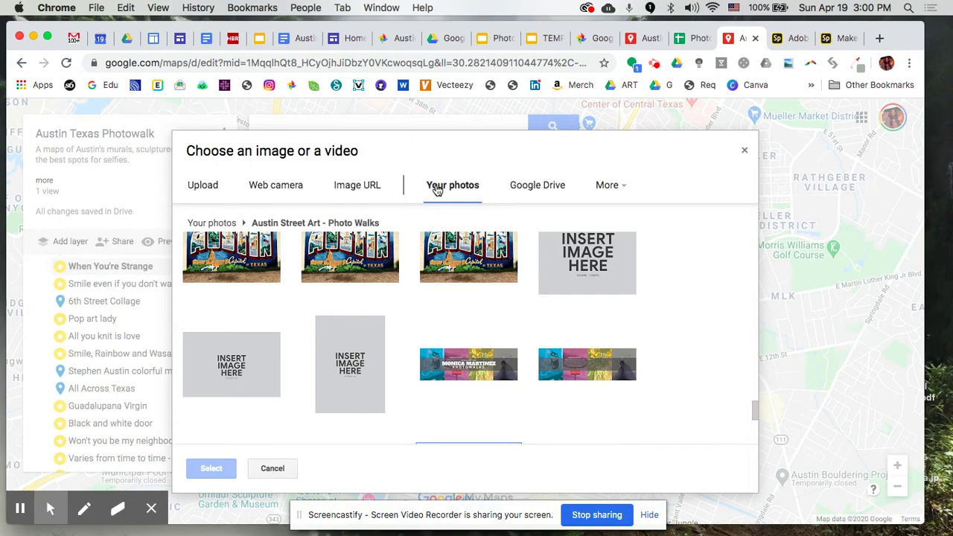
pyautogui.scroll(2, 504, 285)
pyautogui.scroll(10, 505, 285)
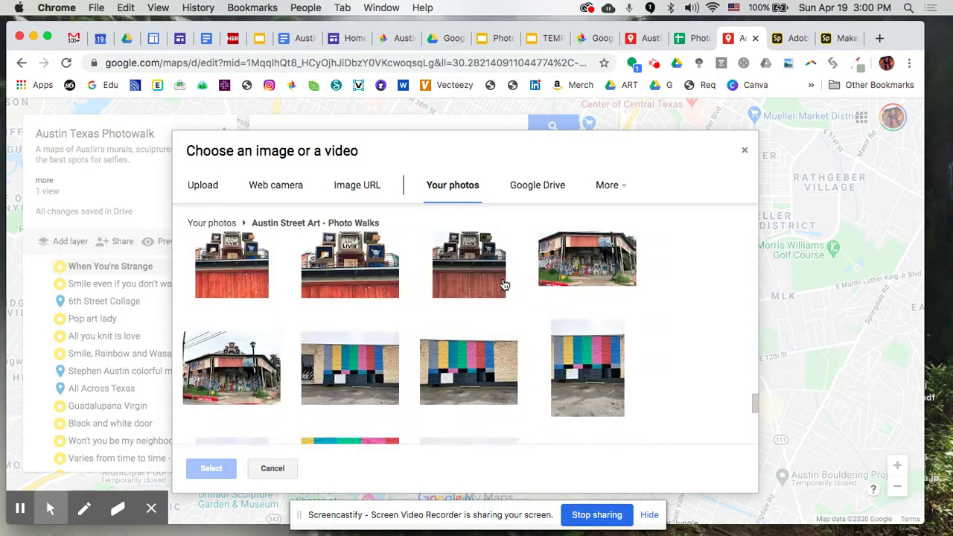
pyautogui.scroll(5, 505, 284)
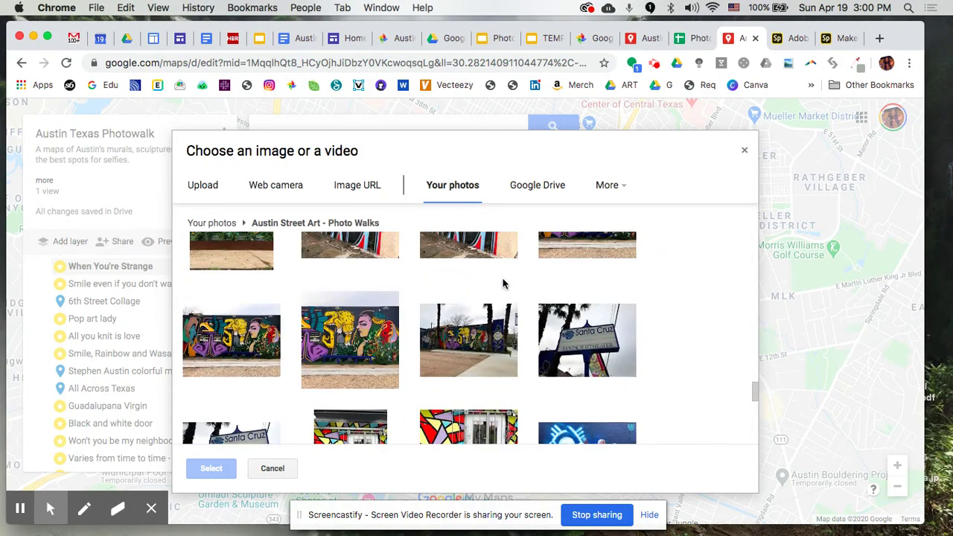
pyautogui.scroll(10, 504, 284)
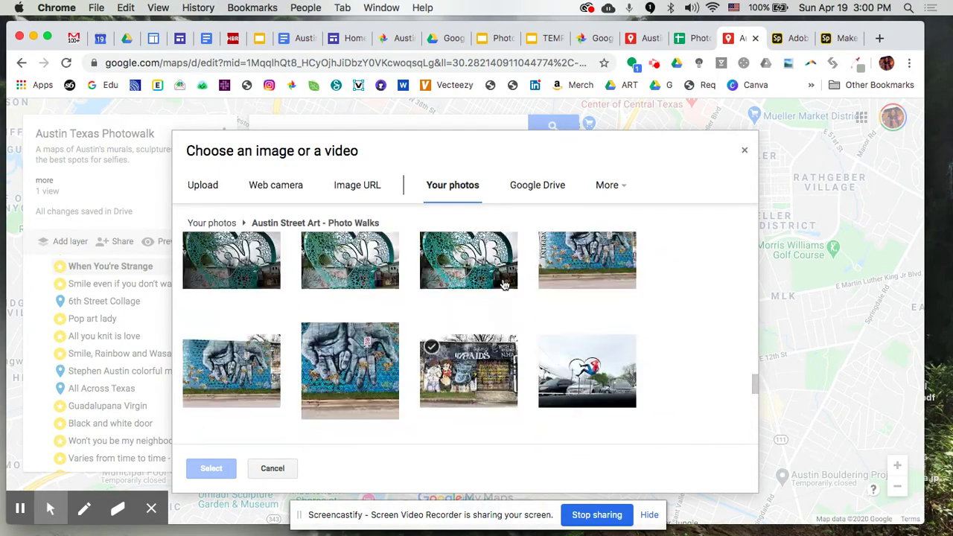
pyautogui.scroll(10, 504, 284)
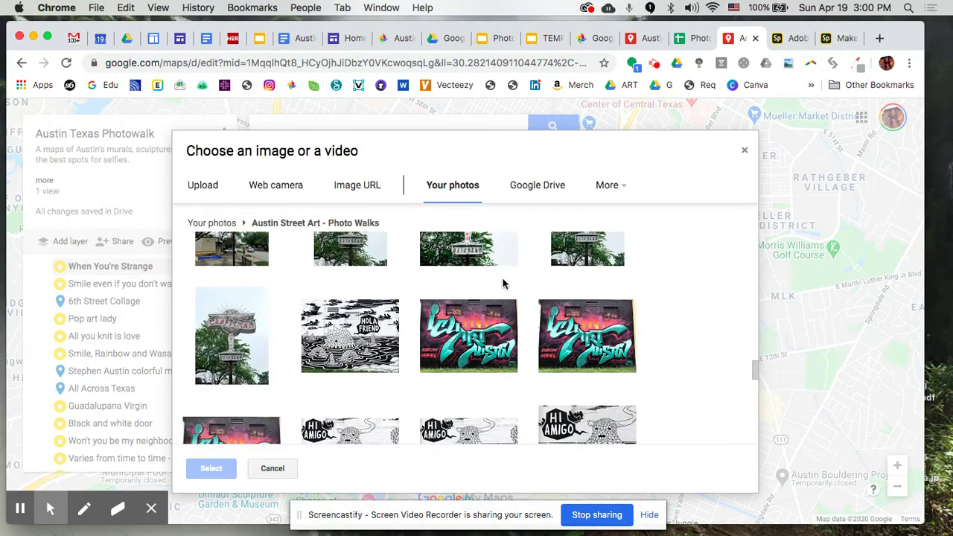
pyautogui.scroll(10, 504, 284)
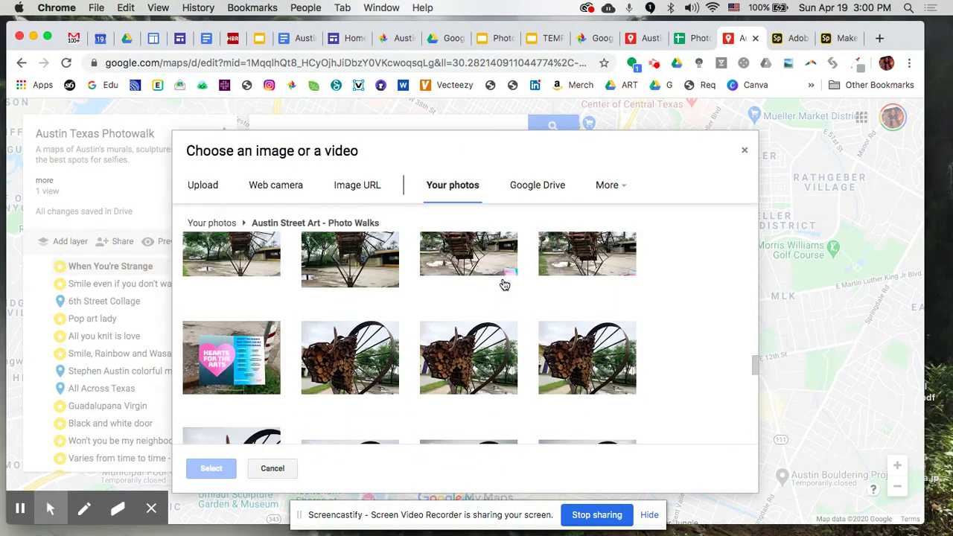
pyautogui.scroll(10, 504, 283)
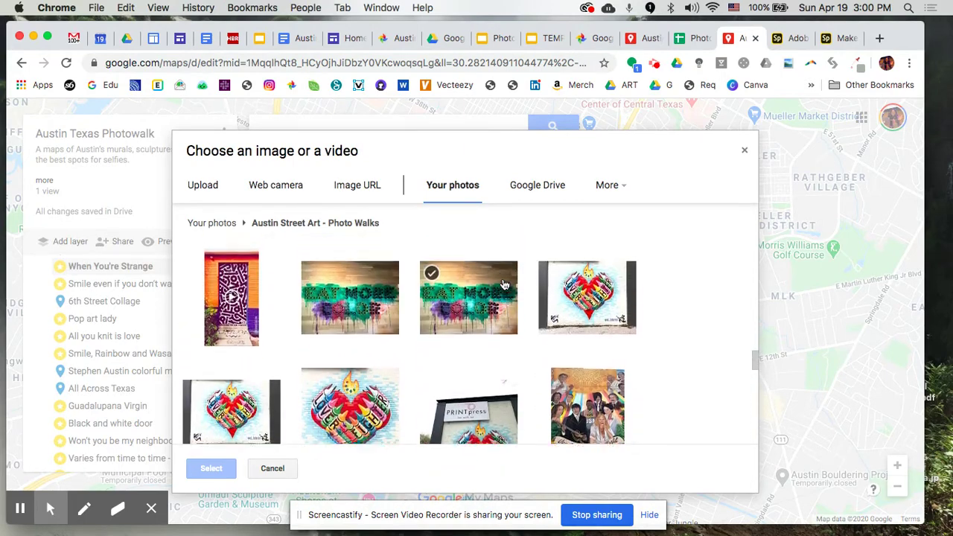
pyautogui.scroll(2, 505, 285)
pyautogui.scroll(10, 504, 285)
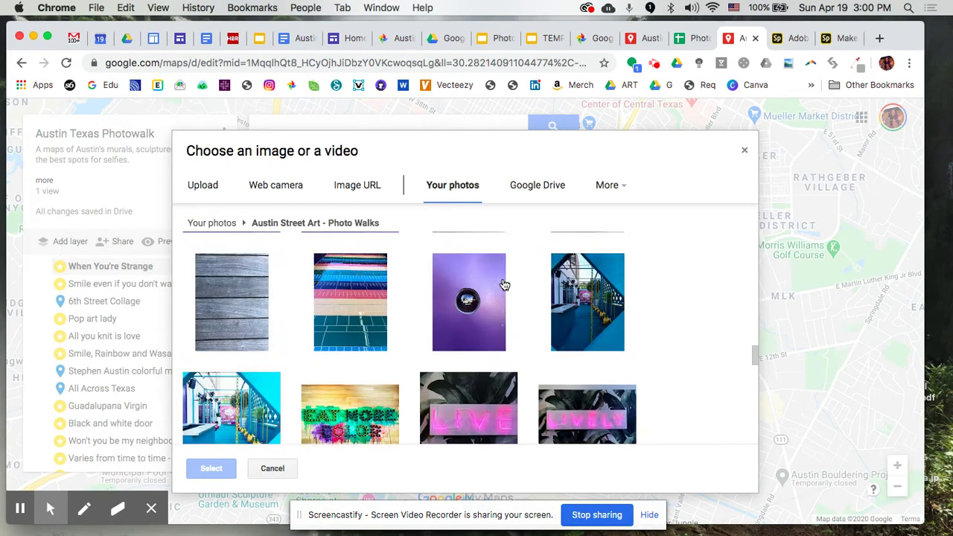
pyautogui.scroll(2, 504, 284)
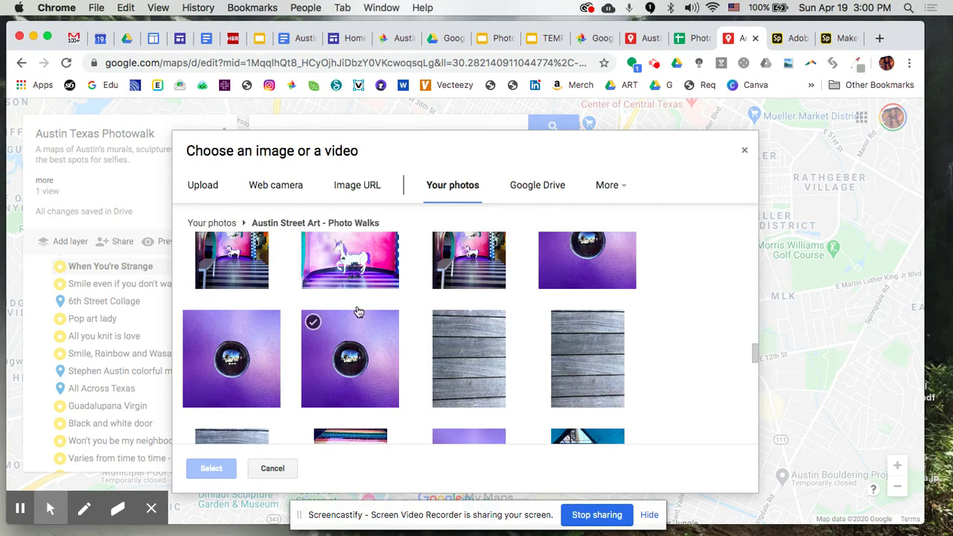
pyautogui.scroll(15, 358, 312)
pyautogui.scroll(10, 359, 312)
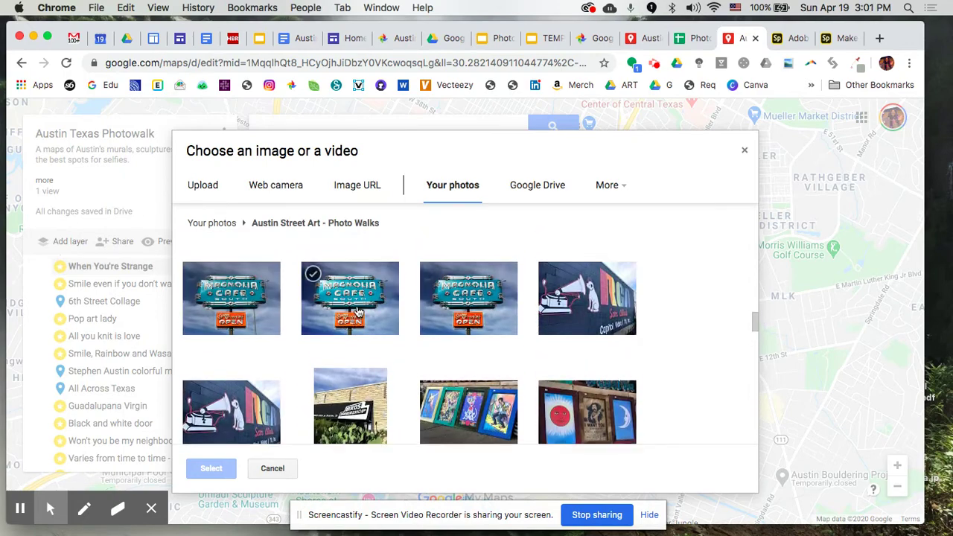
pyautogui.scroll(10, 358, 312)
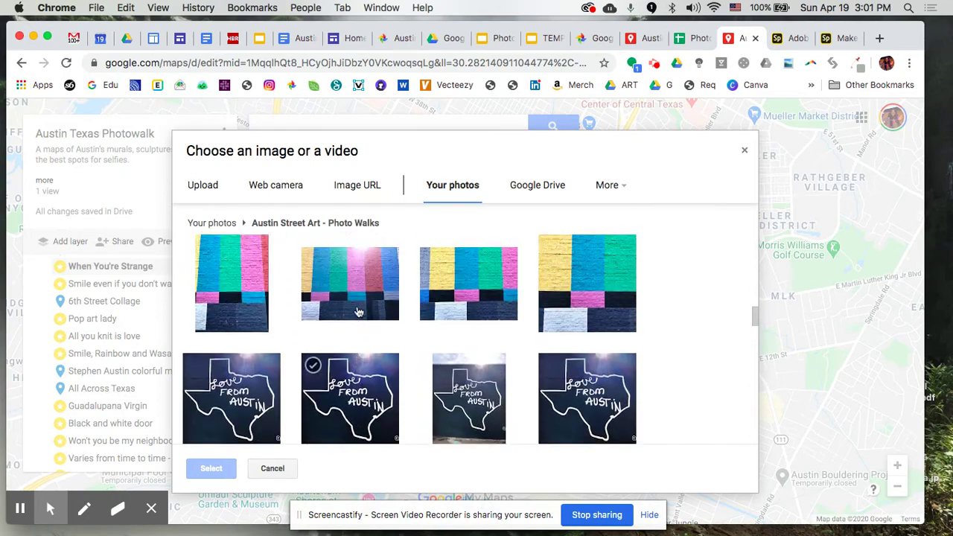
pyautogui.scroll(10, 359, 313)
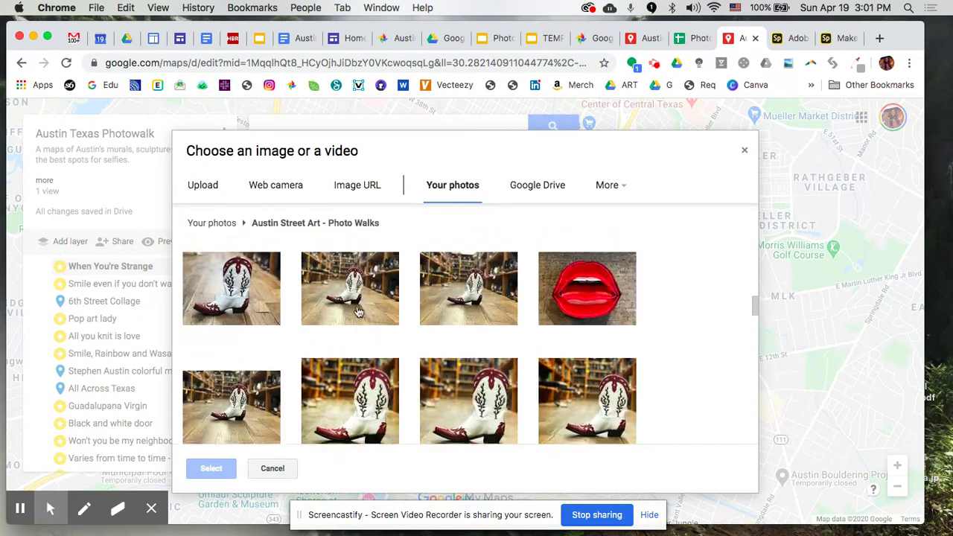
pyautogui.scroll(10, 358, 312)
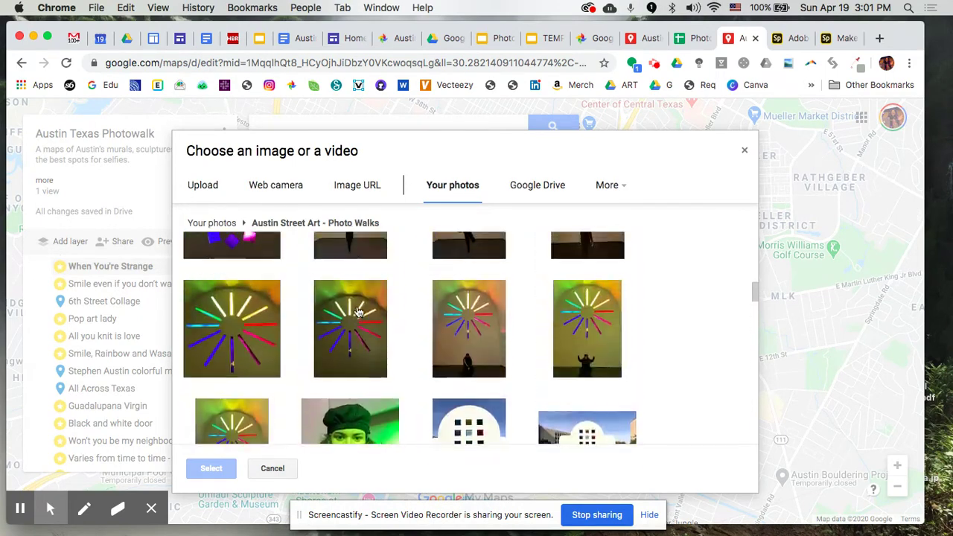
pyautogui.scroll(10, 359, 312)
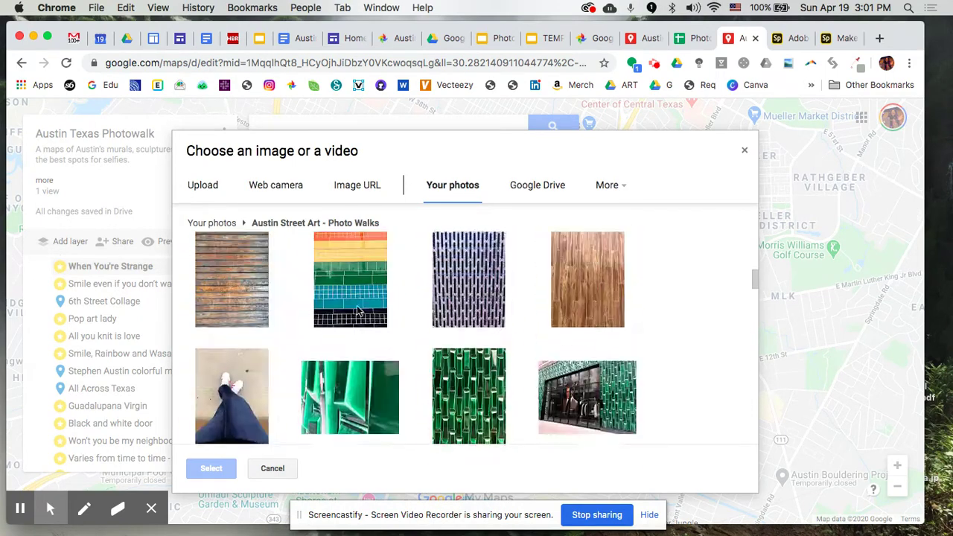
pyautogui.scroll(10, 358, 311)
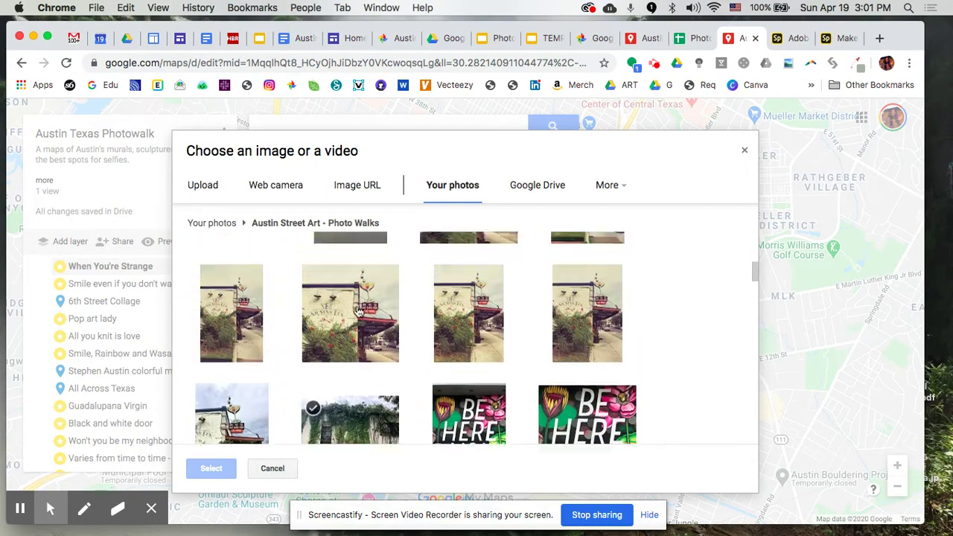
pyautogui.scroll(10, 358, 312)
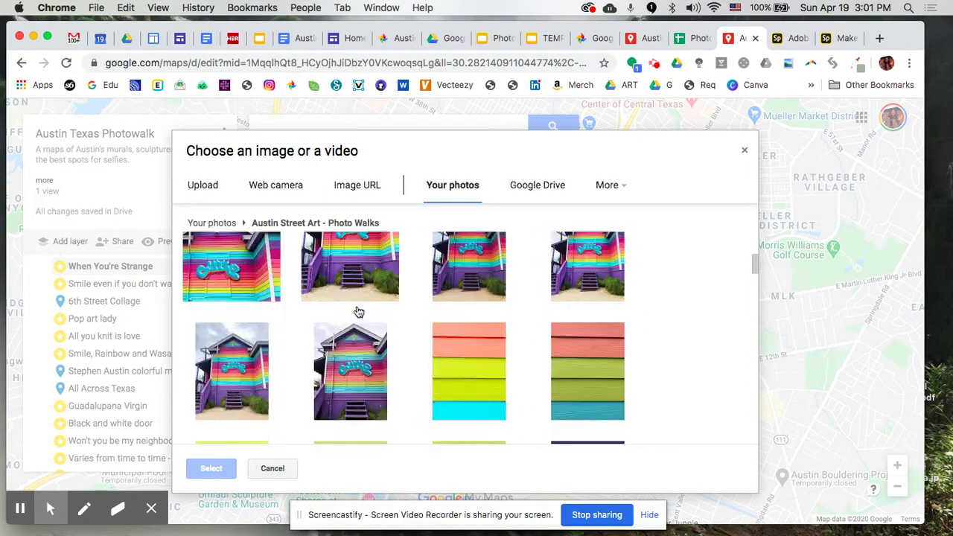
pyautogui.scroll(10, 358, 312)
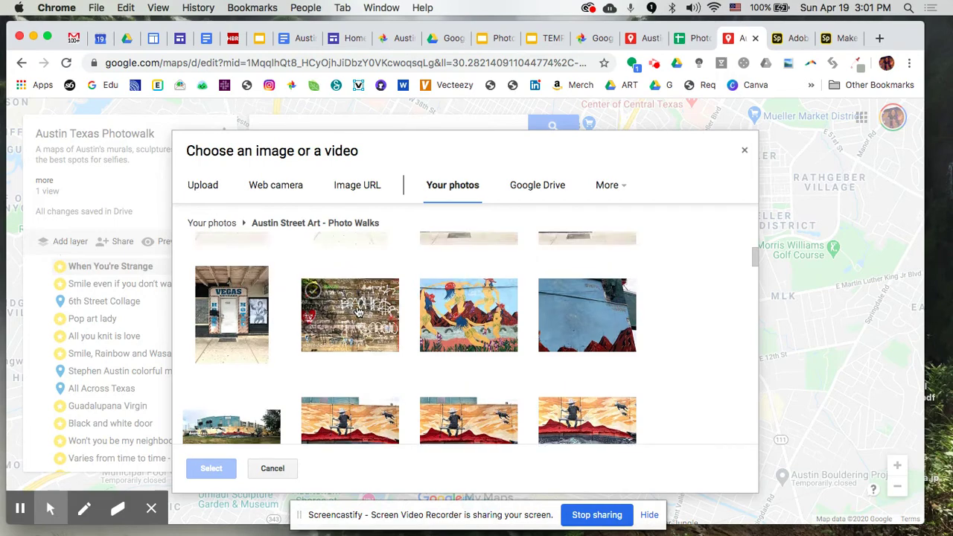
pyautogui.scroll(10, 358, 312)
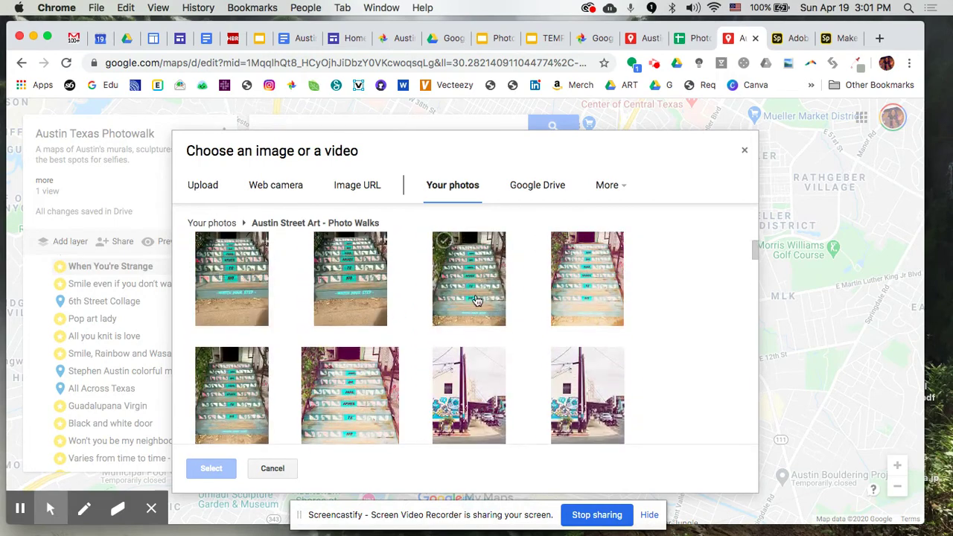
pyautogui.scroll(5, 477, 302)
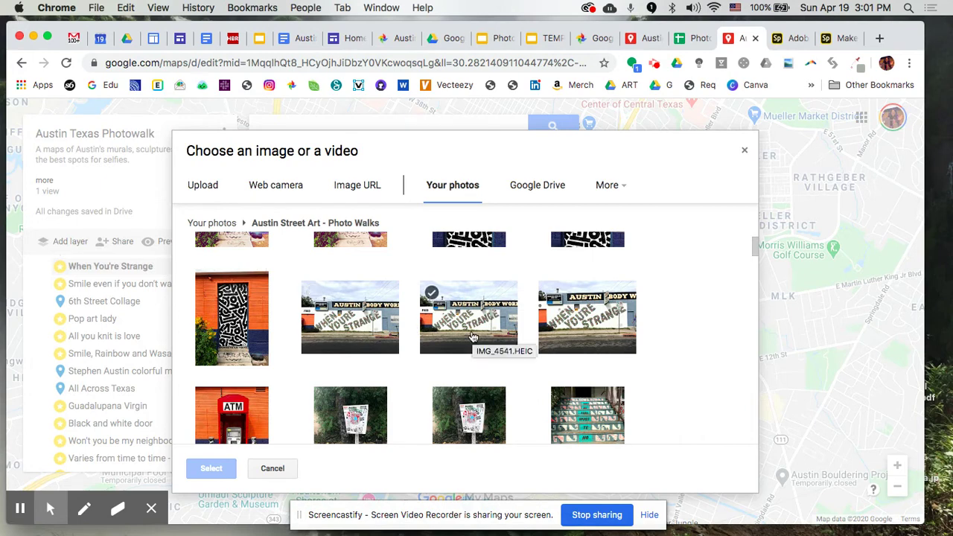
pyautogui.click(584, 321)
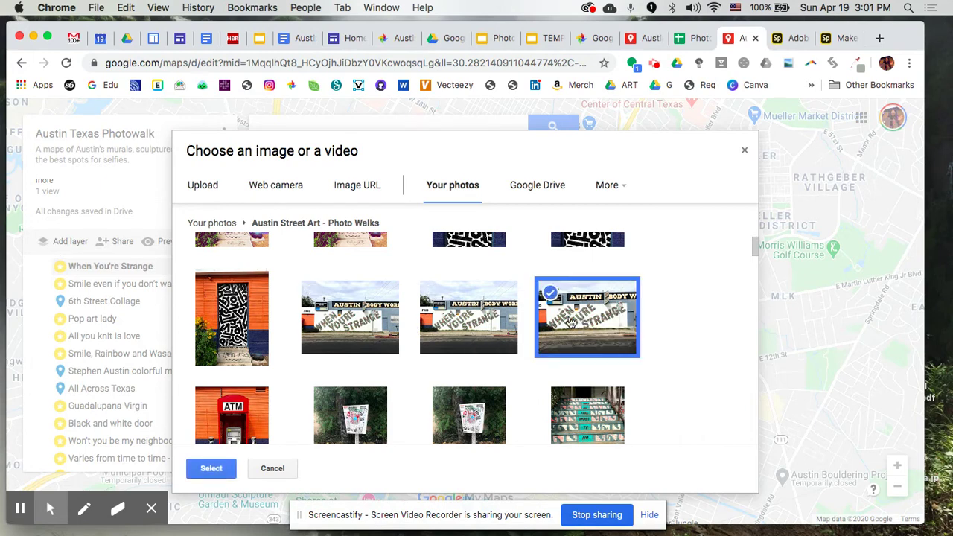
pyautogui.click(212, 473)
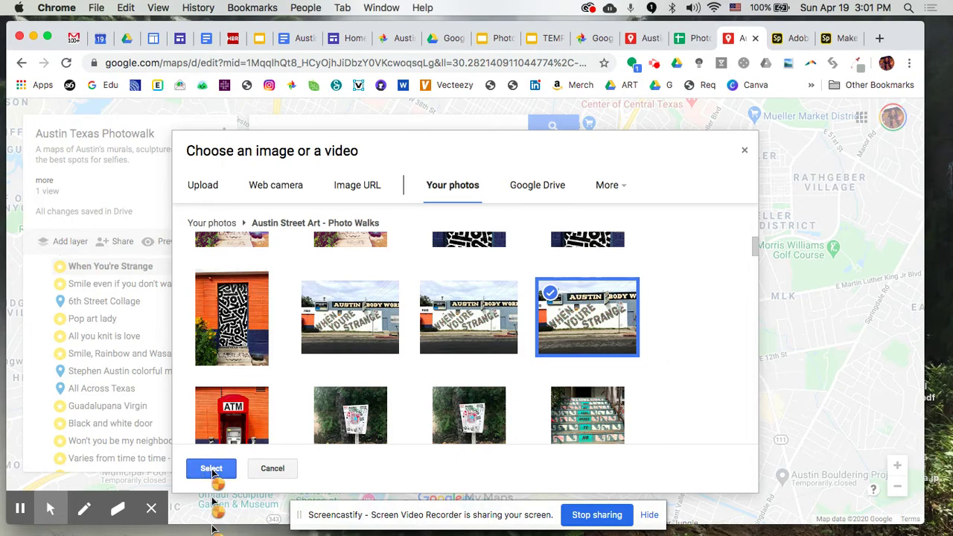
pyautogui.click(436, 450)
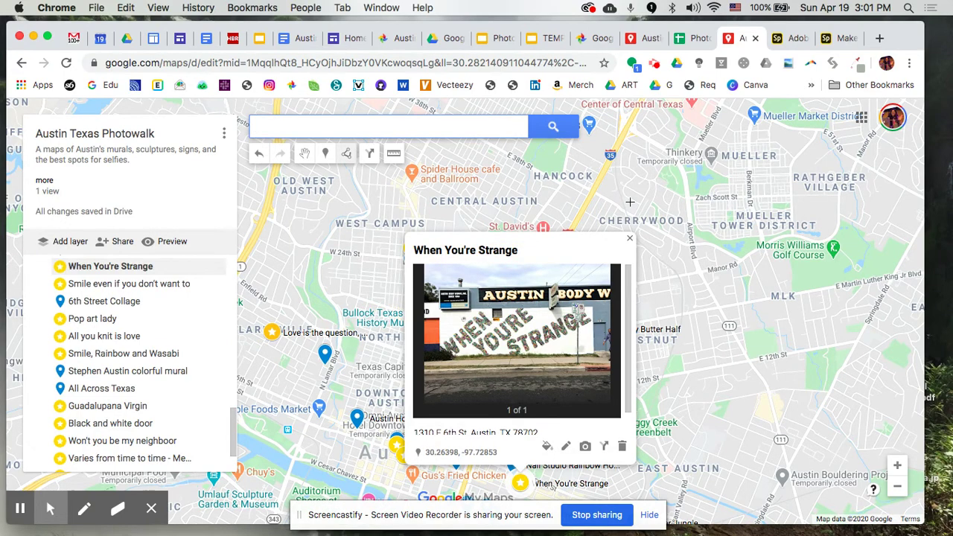
# - Reload the view-only Austin Texas Photowalk map and open the When You're Strange location details from the list and its marker
pyautogui.click(645, 40)
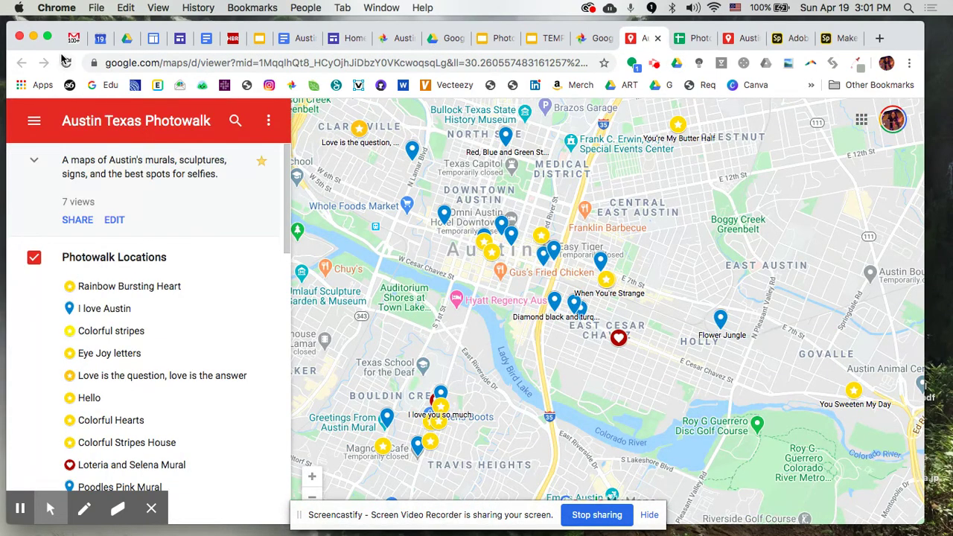
pyautogui.click(66, 62)
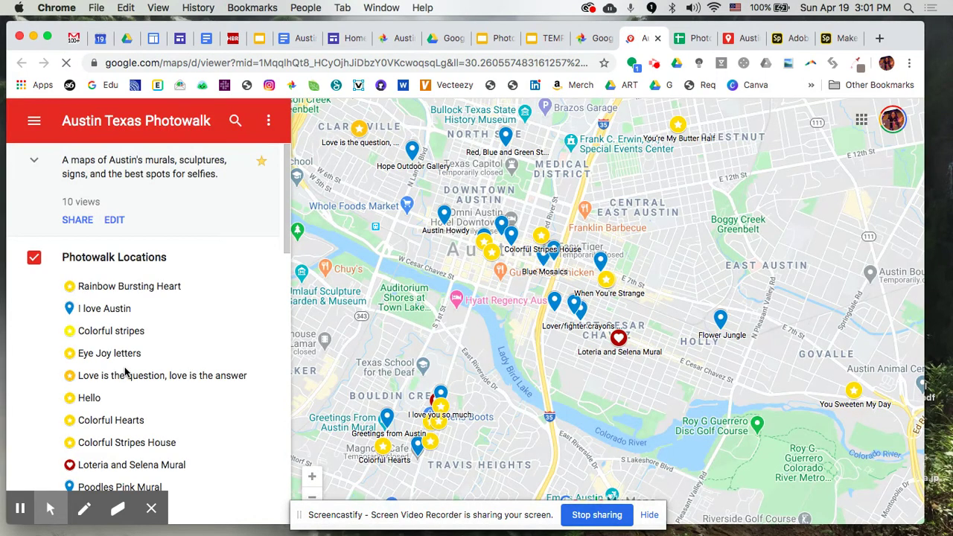
pyautogui.scroll(-10, 125, 371)
pyautogui.scroll(-10, 125, 372)
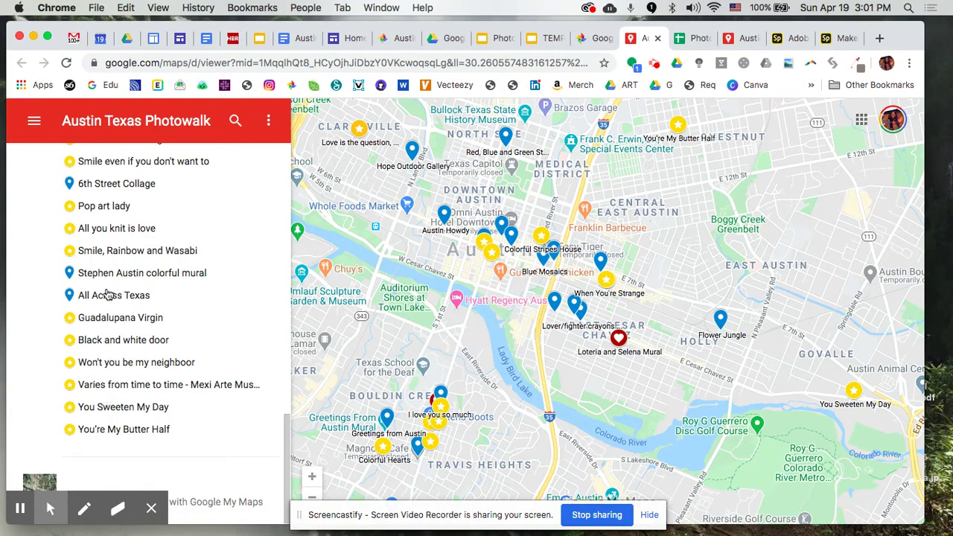
pyautogui.scroll(2, 107, 294)
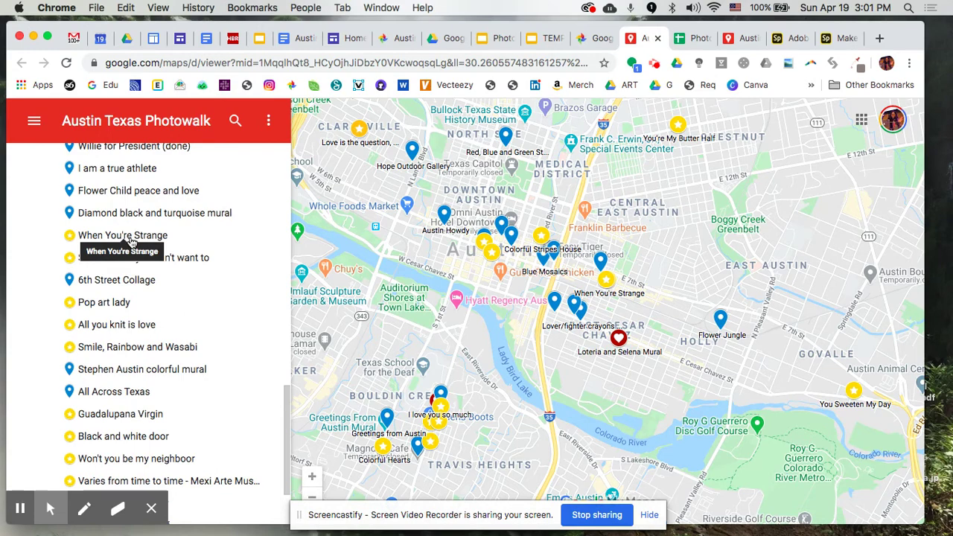
pyautogui.click(131, 236)
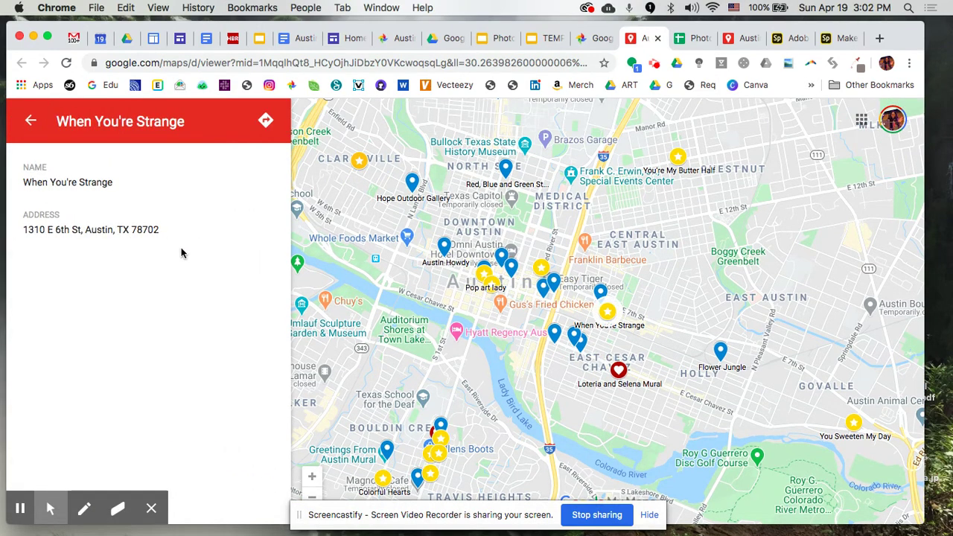
pyautogui.click(608, 313)
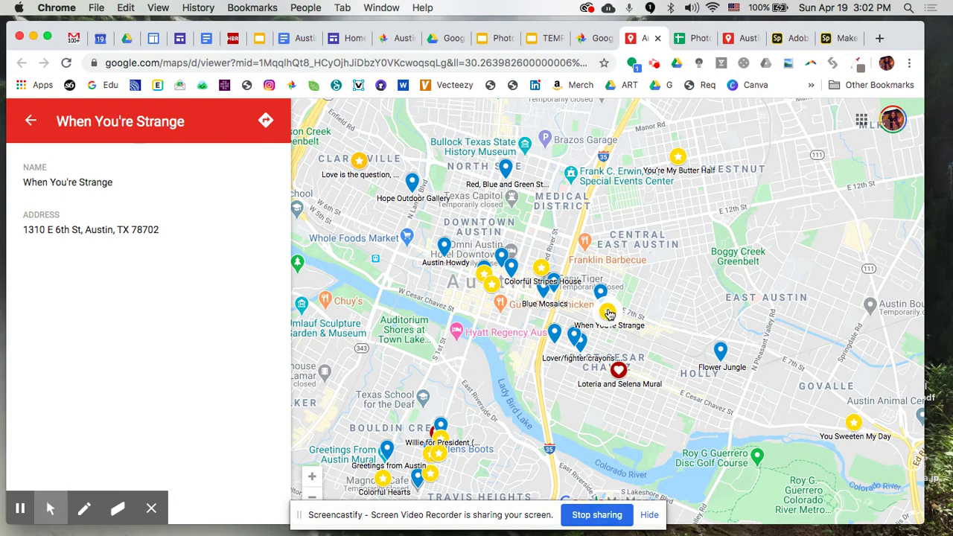
pyautogui.moveTo(175, 479)
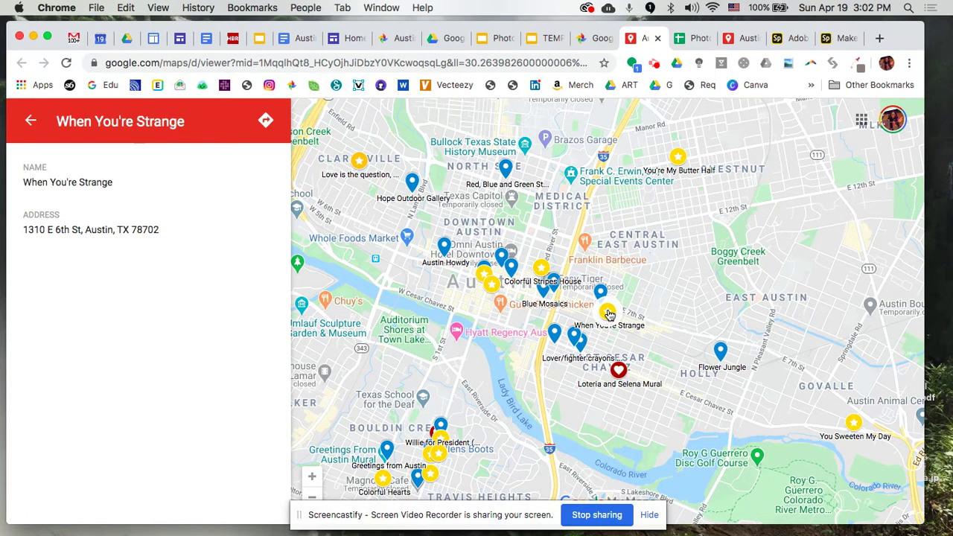
# - Revisit the editable photowalk map, then switch to the Adobe Spark education page and review its benefits and student project examples
pyautogui.click(737, 40)
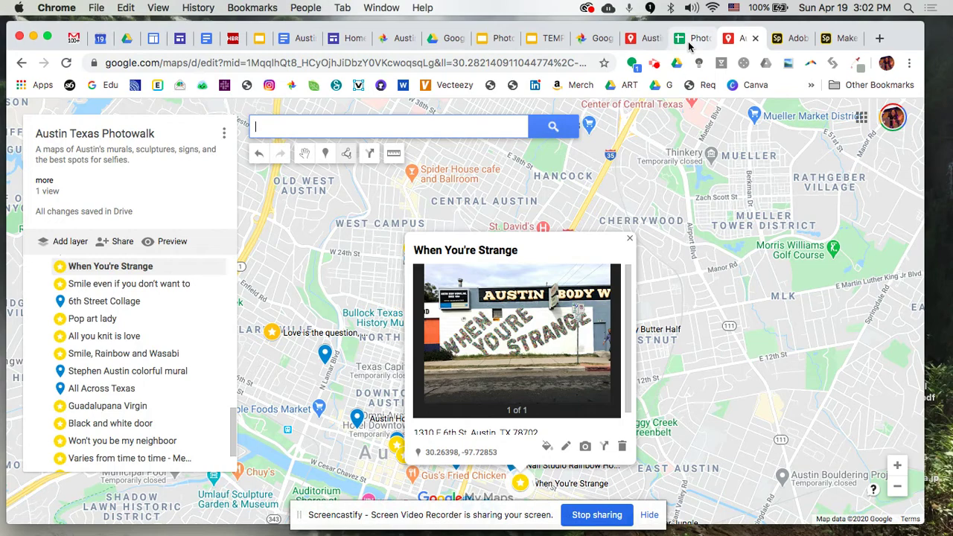
pyautogui.click(780, 39)
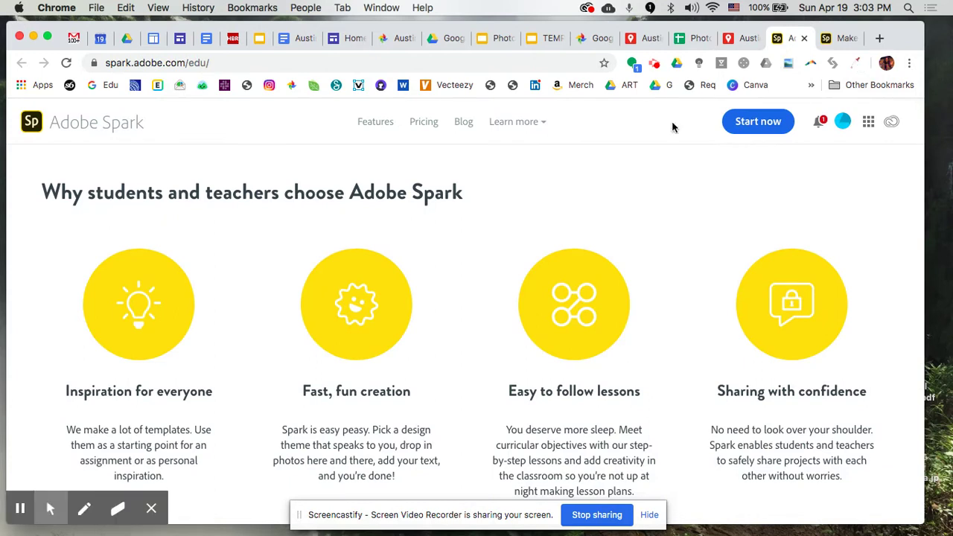
pyautogui.click(151, 509)
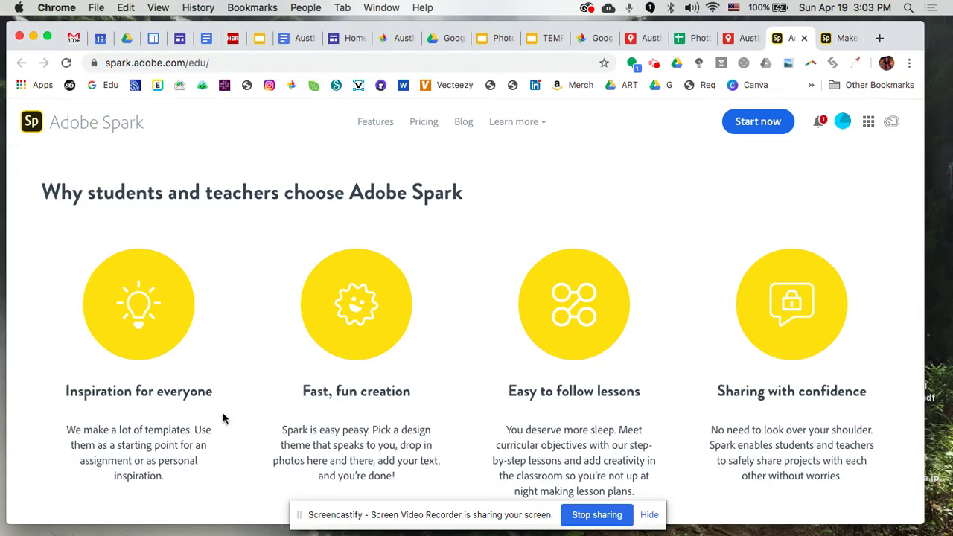
pyautogui.scroll(-1, 453, 347)
pyautogui.scroll(3, 452, 348)
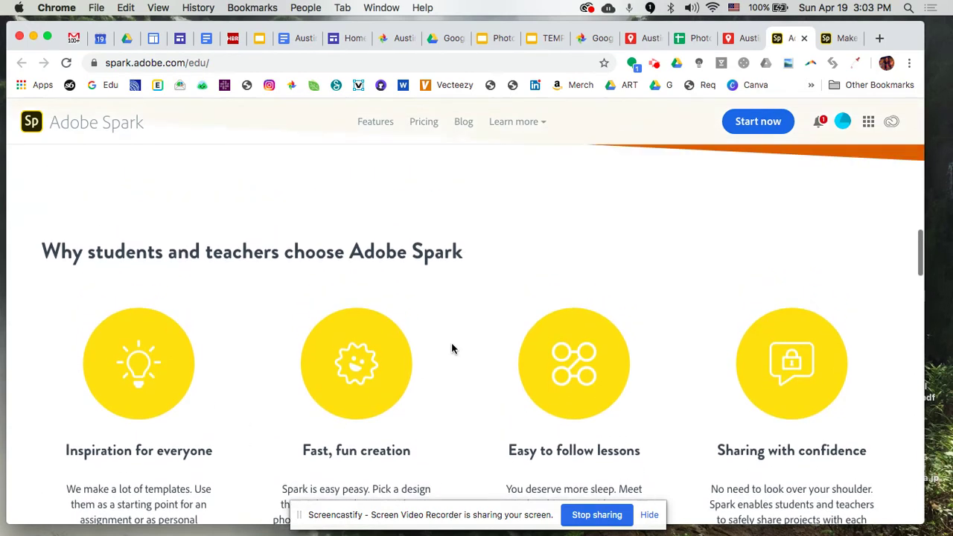
pyautogui.scroll(6, 452, 349)
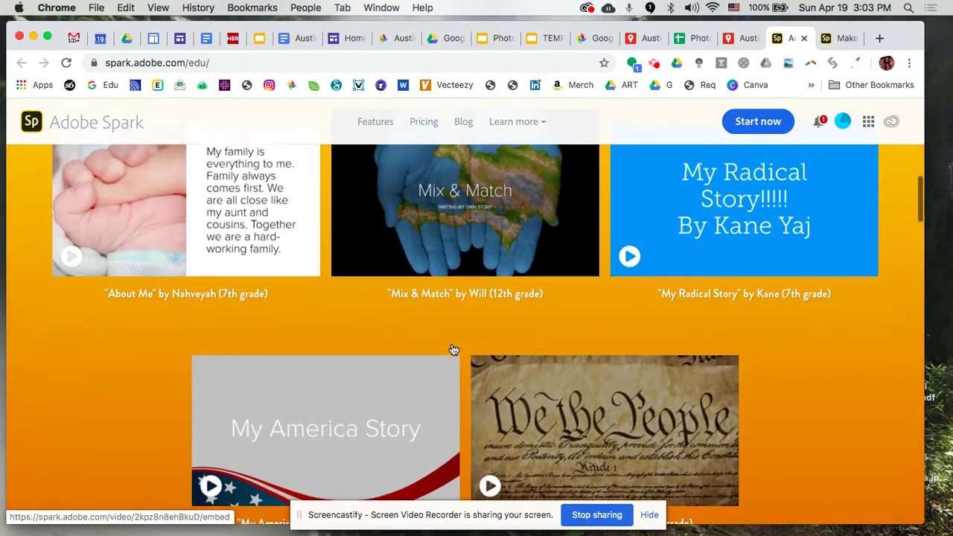
# - Switch to the Photowalks page preview in Adobe Spark and review its title, Austin introduction and La Lotería mural section
pyautogui.scroll(2, 453, 350)
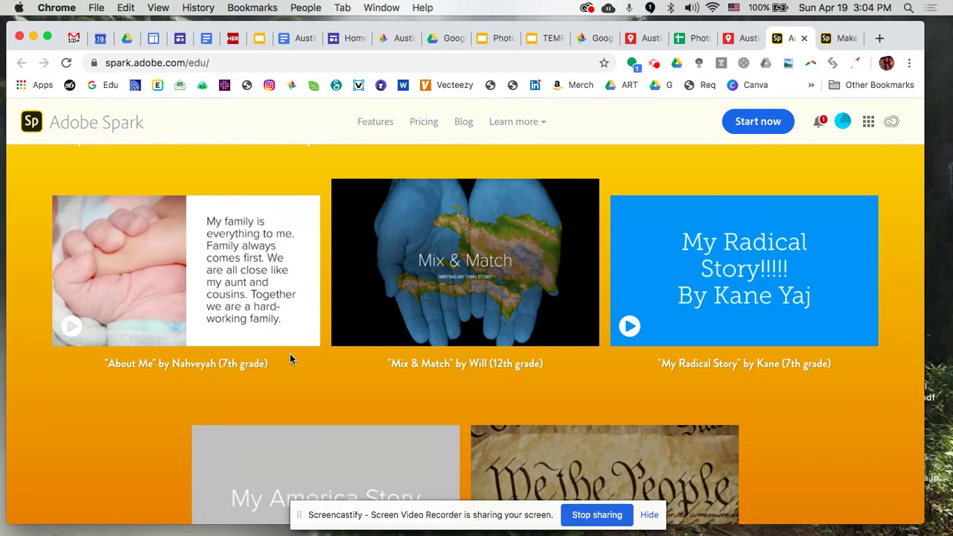
pyautogui.click(827, 39)
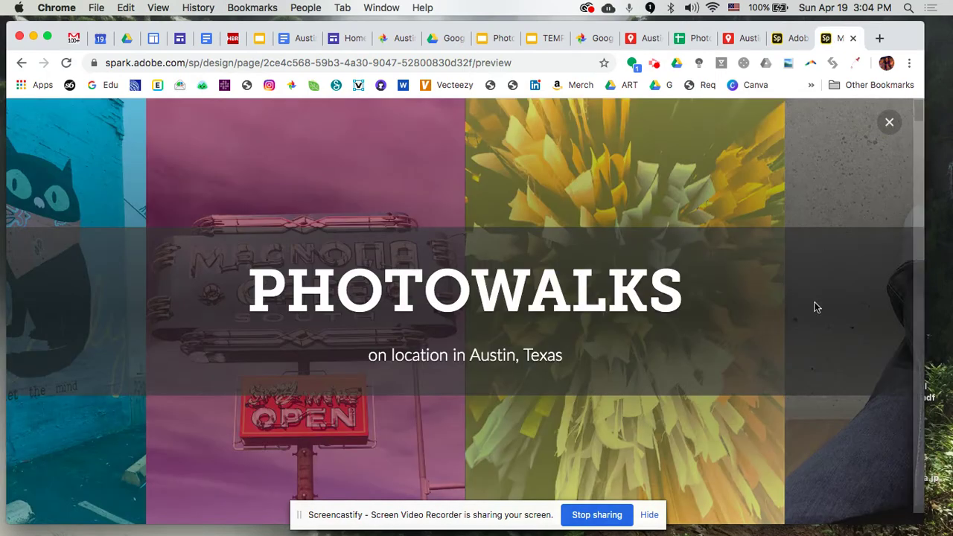
pyautogui.scroll(-2, 815, 307)
pyautogui.scroll(-1, 815, 307)
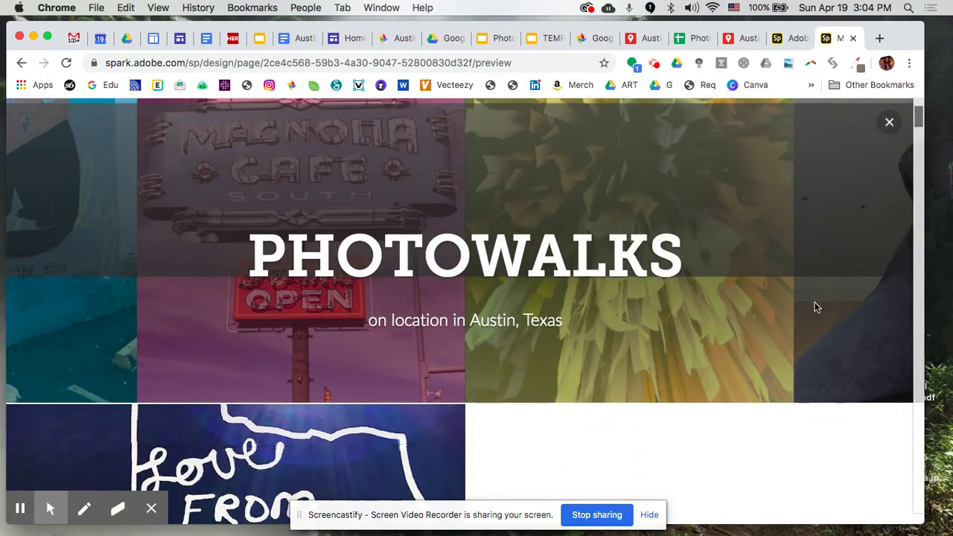
pyautogui.scroll(-2, 815, 307)
pyautogui.scroll(-2, 815, 307)
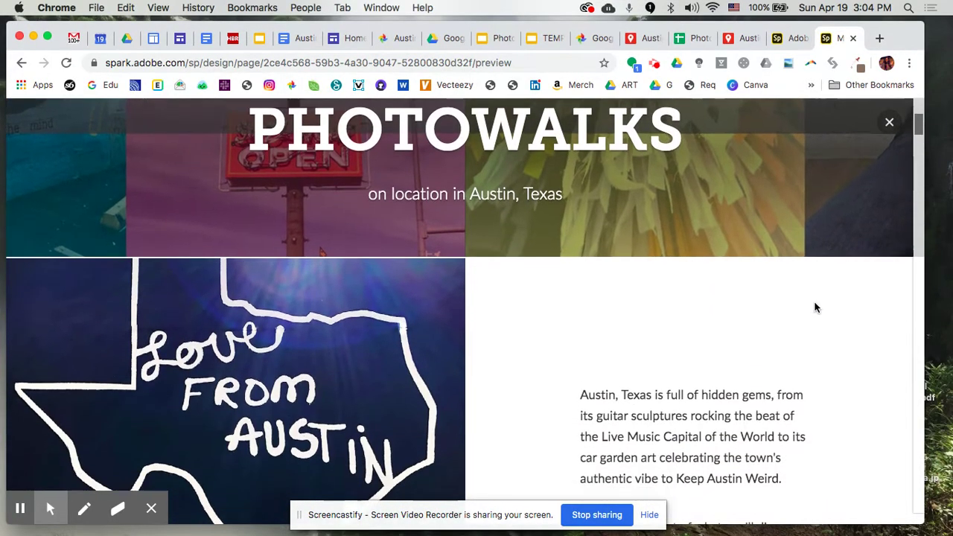
pyautogui.scroll(-2, 815, 307)
pyautogui.scroll(-2, 815, 307)
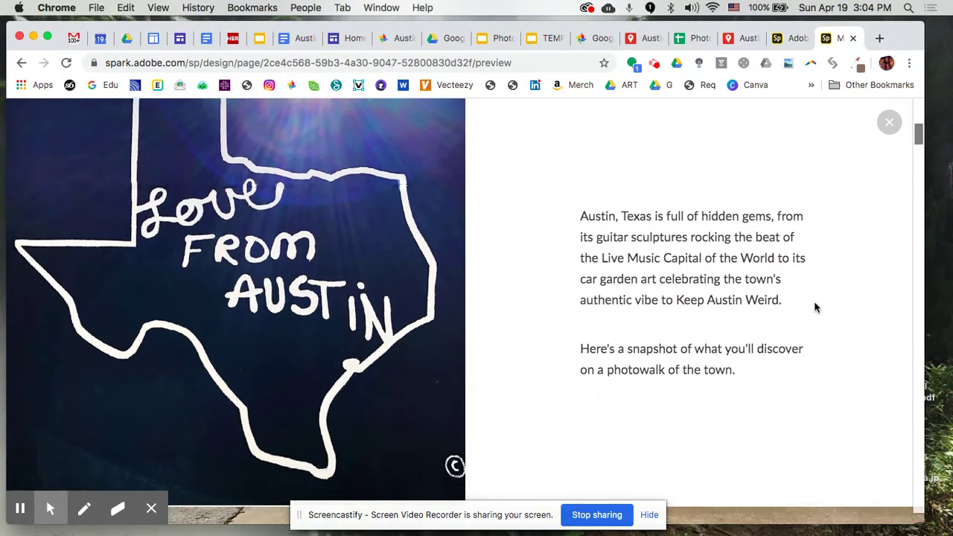
pyautogui.scroll(-1, 815, 307)
pyautogui.scroll(-4, 815, 307)
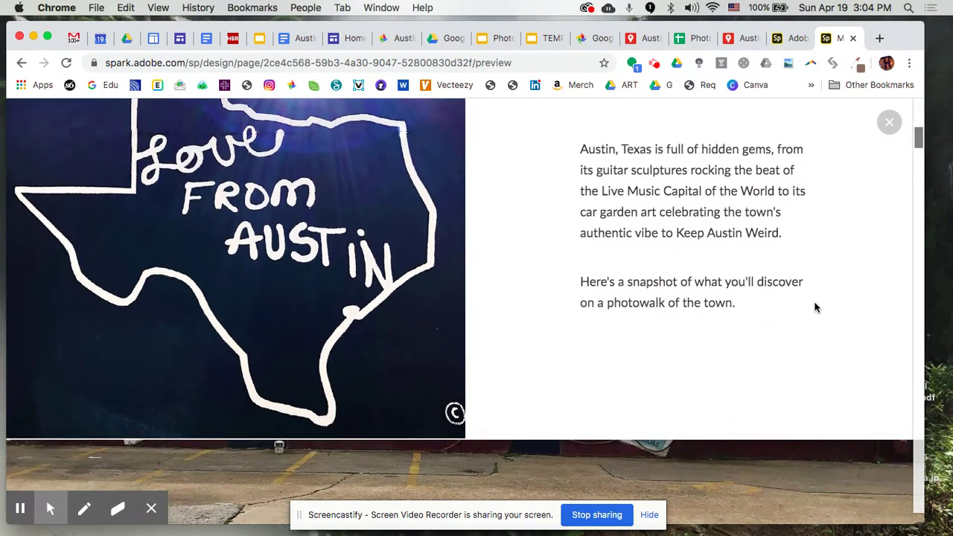
pyautogui.scroll(-5, 815, 307)
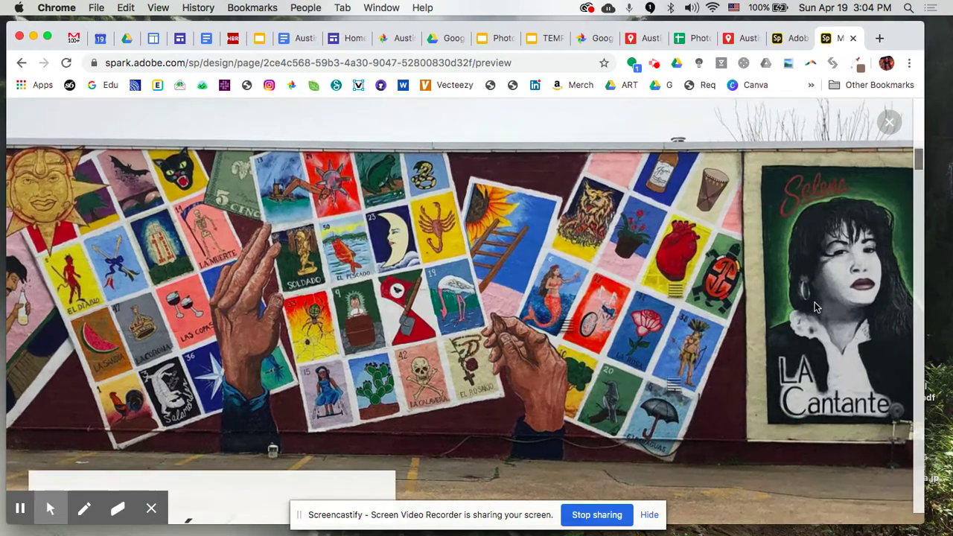
pyautogui.scroll(-5, 815, 307)
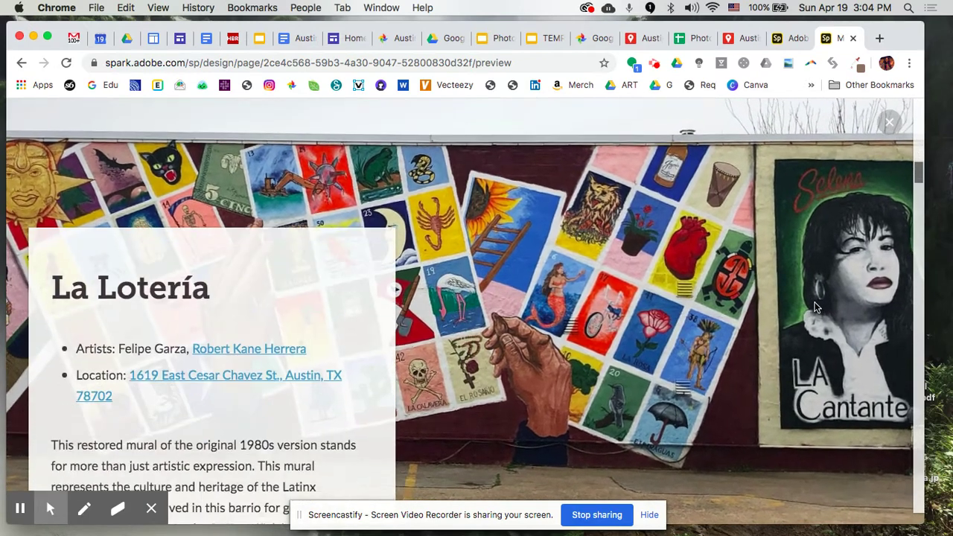
pyautogui.scroll(-1, 815, 306)
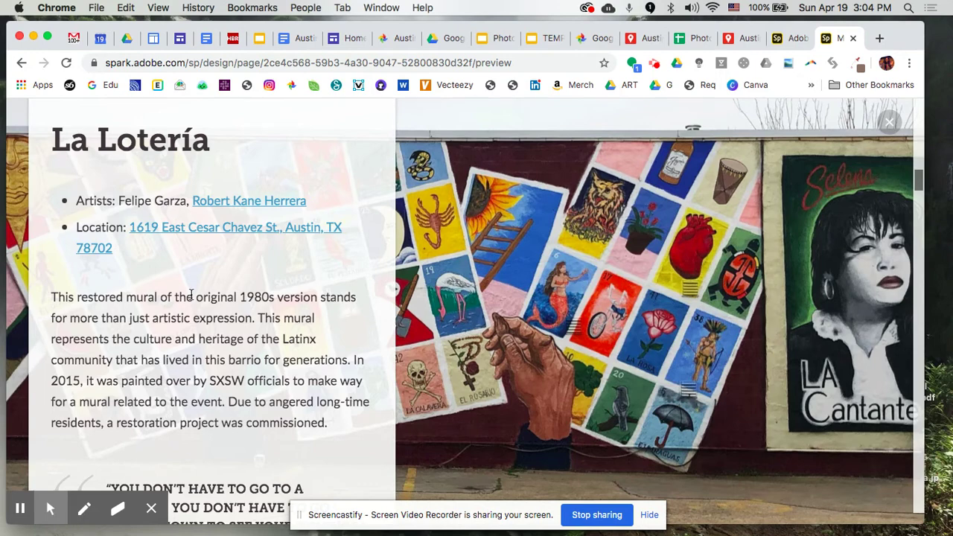
# - Compare the We All Belong Here slide in the Photowalk_Austin Texas presentation with the La Lotería section of the Spark page
pyautogui.click(486, 40)
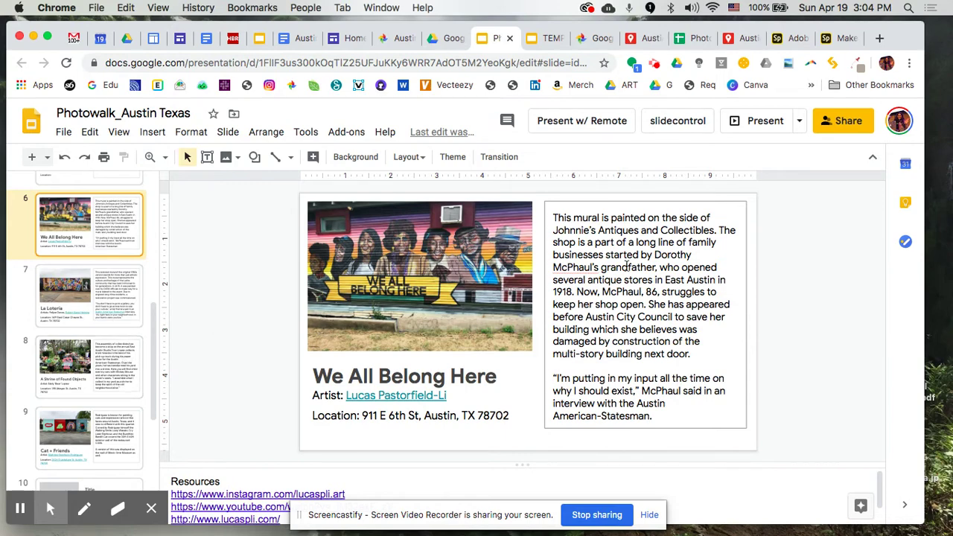
pyautogui.click(835, 38)
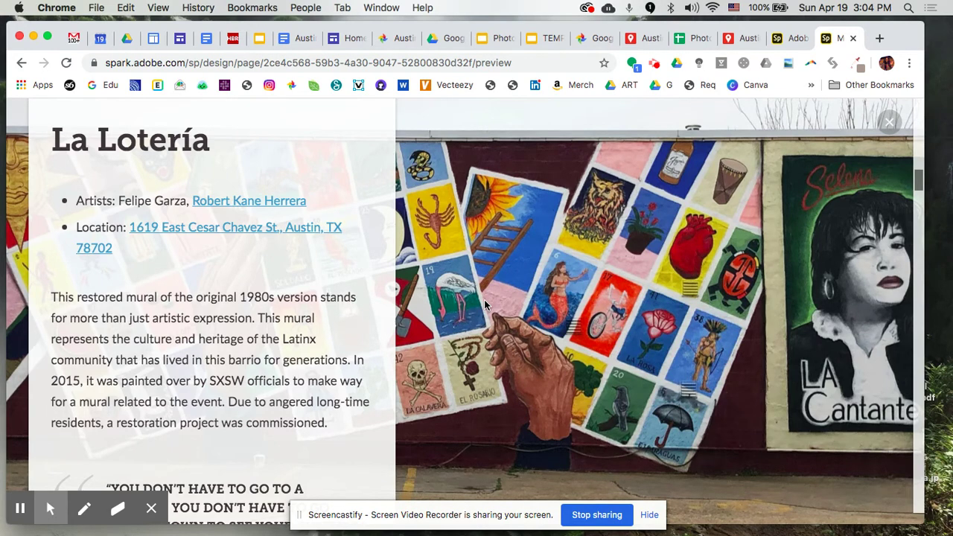
pyautogui.click(488, 39)
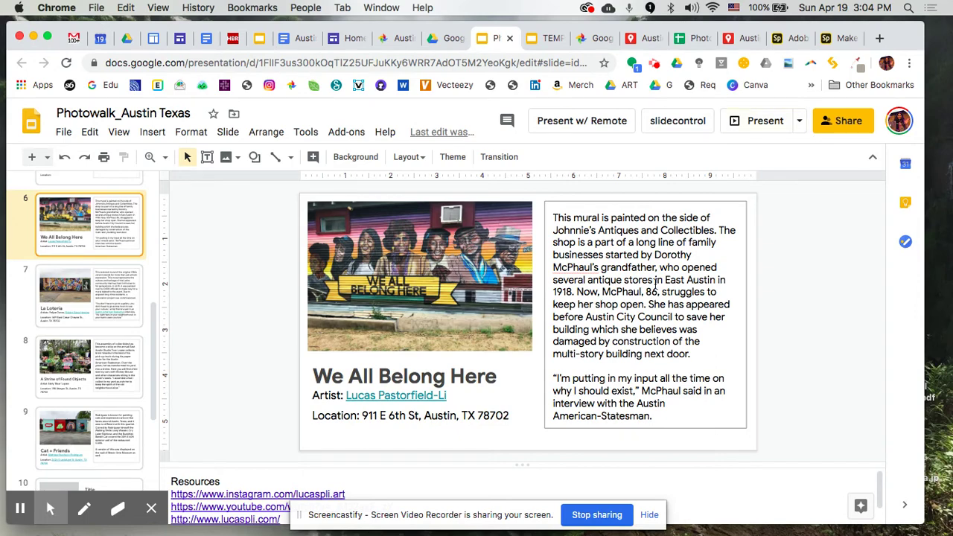
pyautogui.click(827, 39)
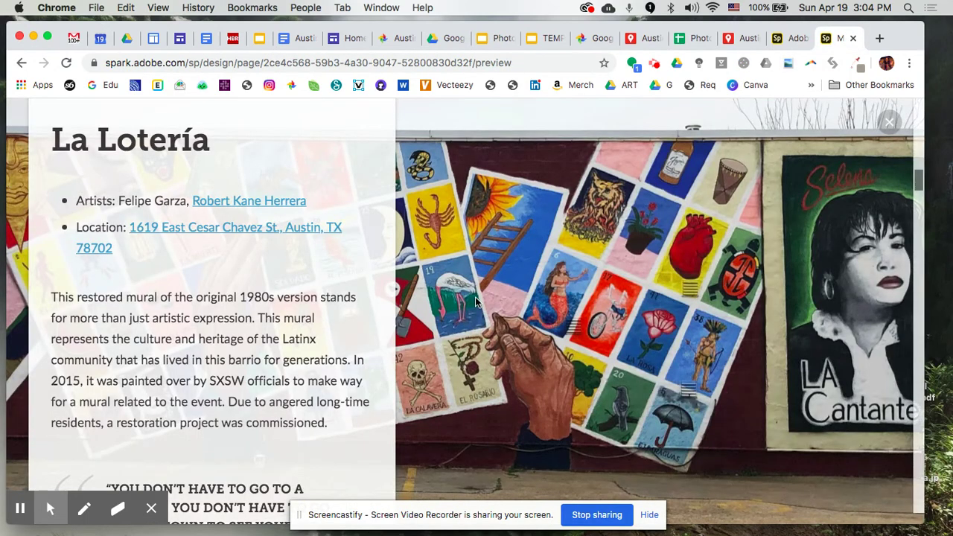
# - Examine the La Lotería quote and the Spread Love and A Shrine of Found Objects sections of the Photowalks page
pyautogui.scroll(-3, 475, 296)
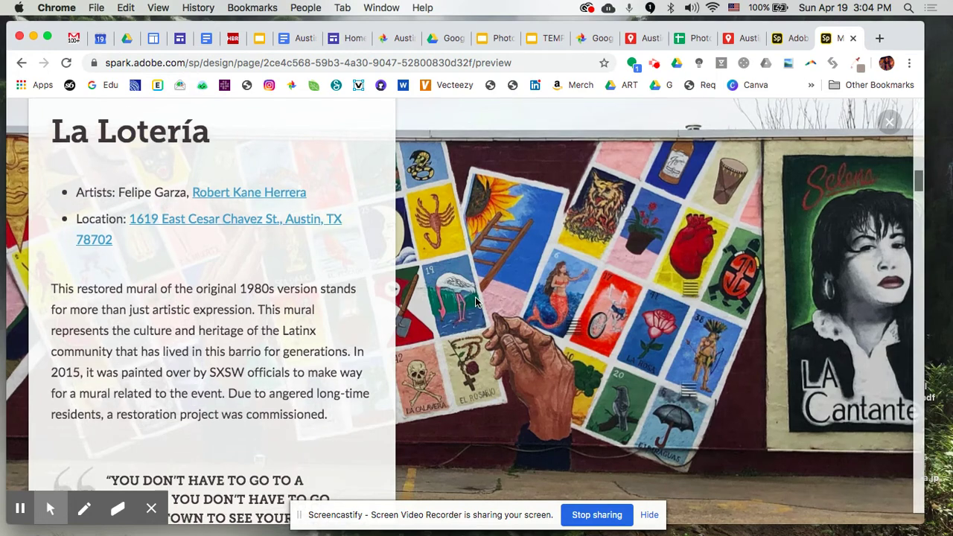
pyautogui.scroll(-1, 475, 297)
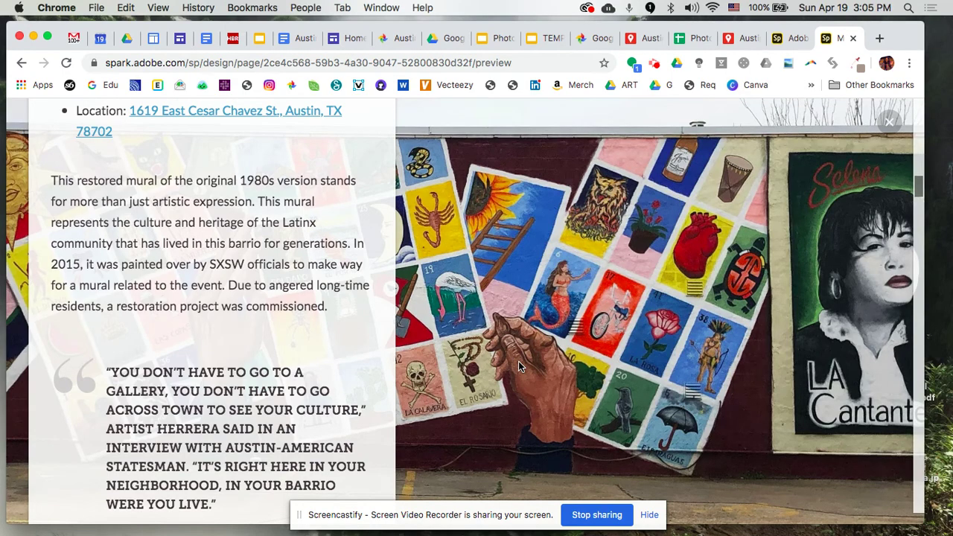
pyautogui.scroll(-5, 518, 361)
pyautogui.scroll(-6, 518, 361)
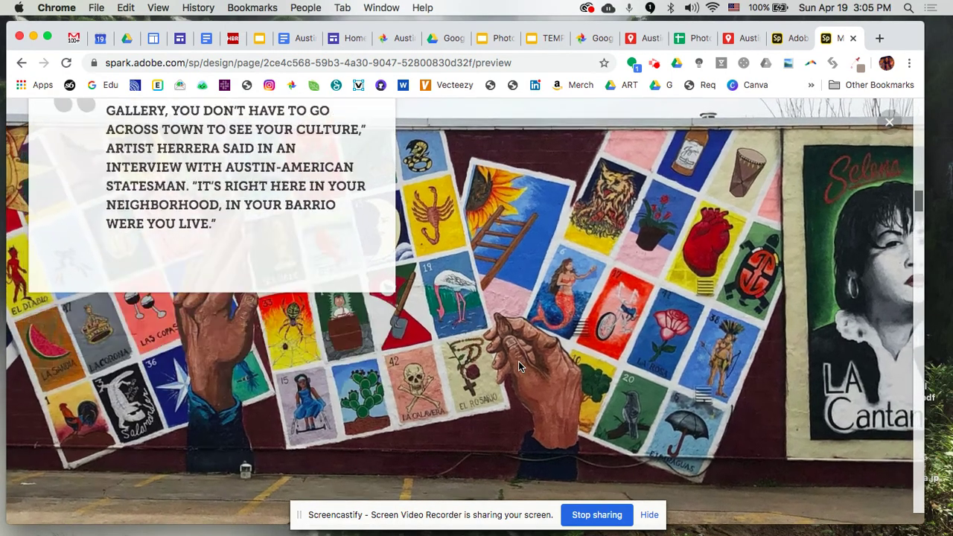
pyautogui.scroll(-8, 519, 361)
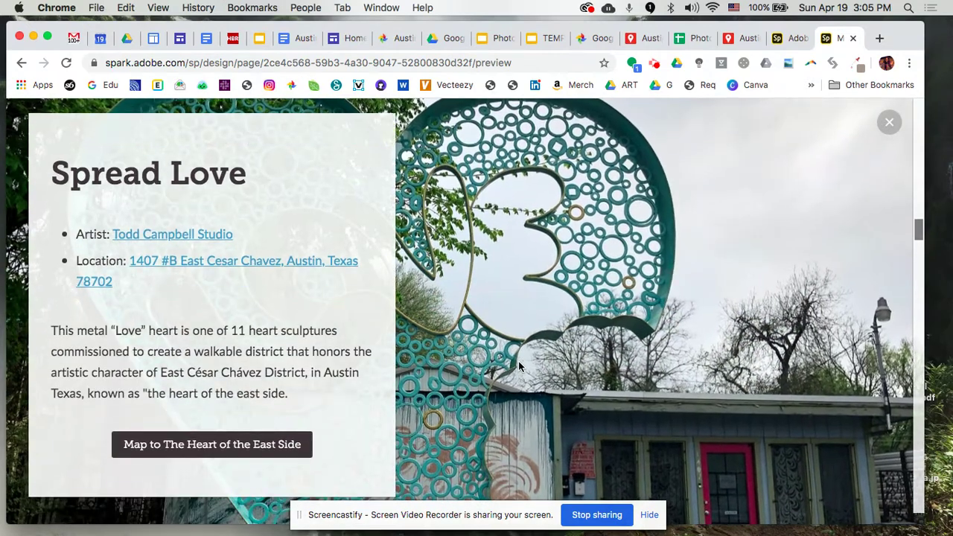
pyautogui.scroll(-3, 519, 366)
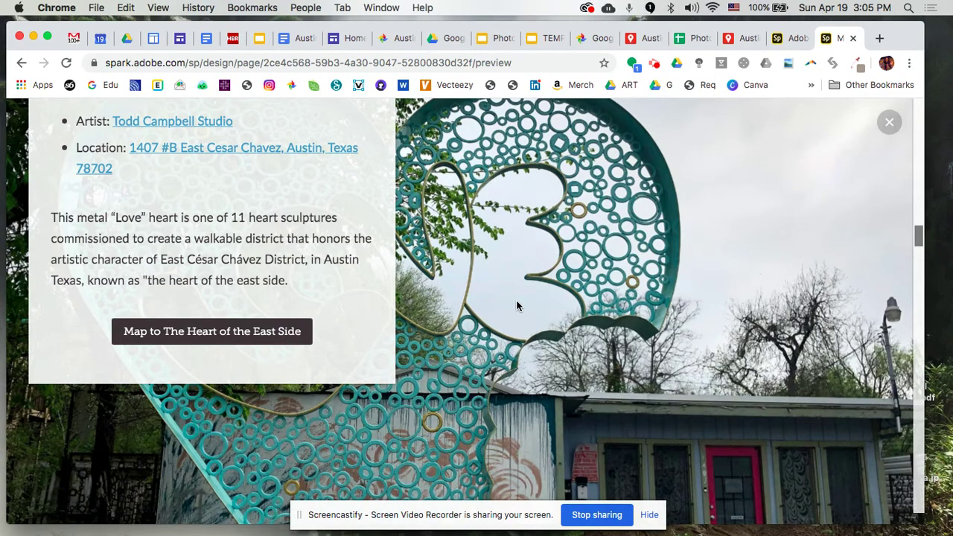
pyautogui.scroll(-4, 518, 305)
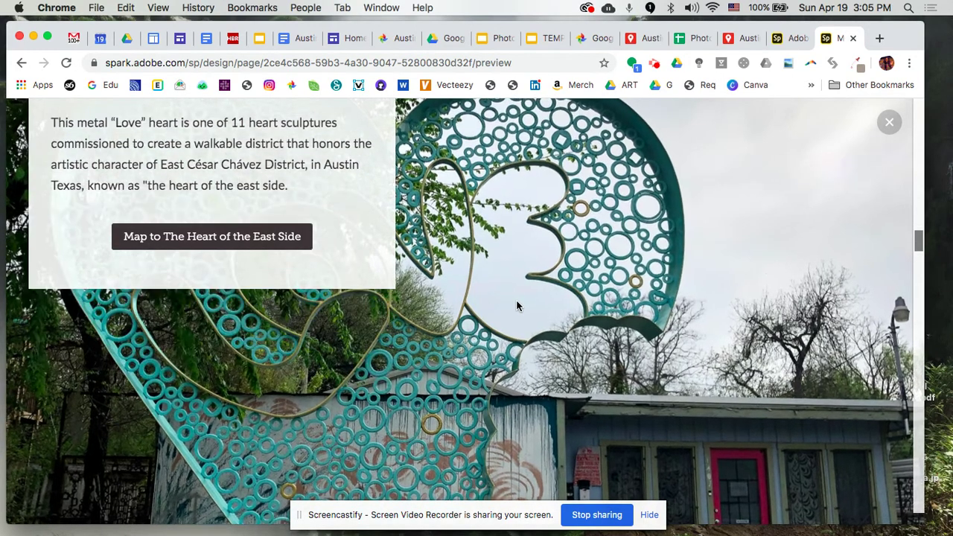
pyautogui.scroll(-6, 517, 304)
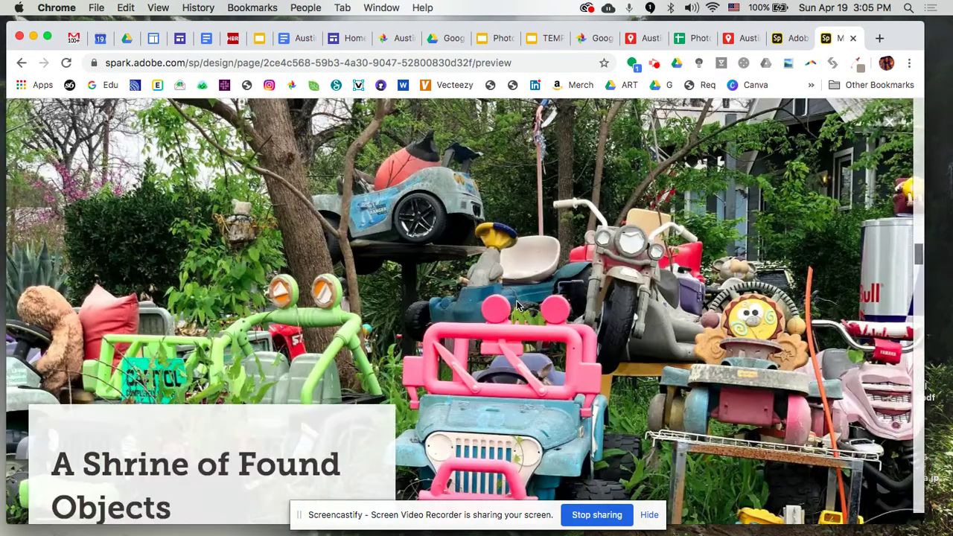
pyautogui.scroll(-5, 517, 306)
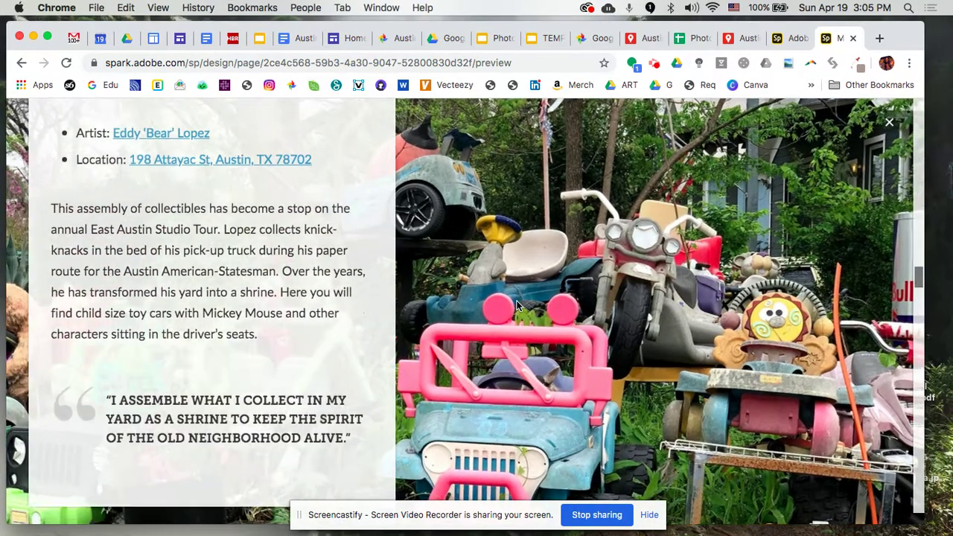
# - Review the We All Belong Here, Cat + Friends, Latchkey Door and 'Til Death Do Us Part sections of the Photowalks page
pyautogui.scroll(-8, 518, 306)
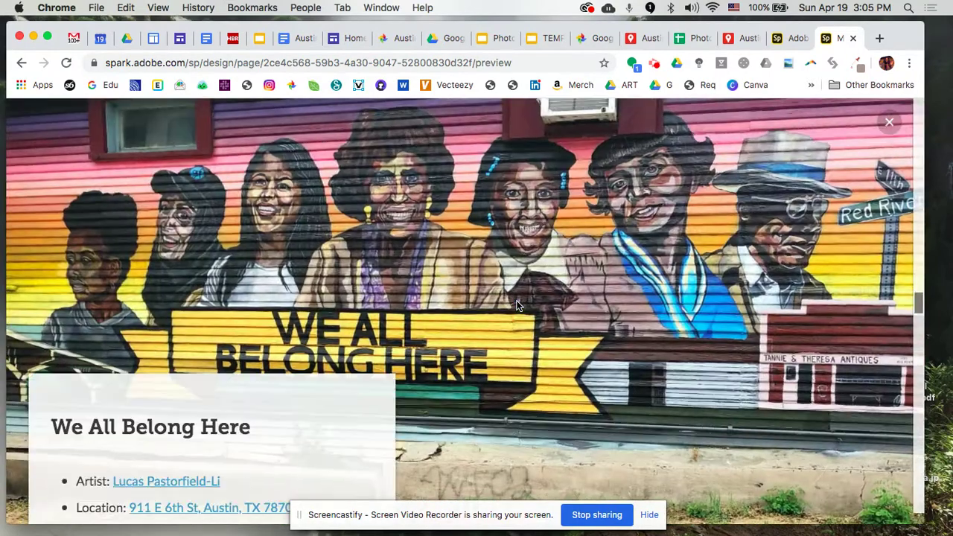
pyautogui.scroll(-6, 518, 305)
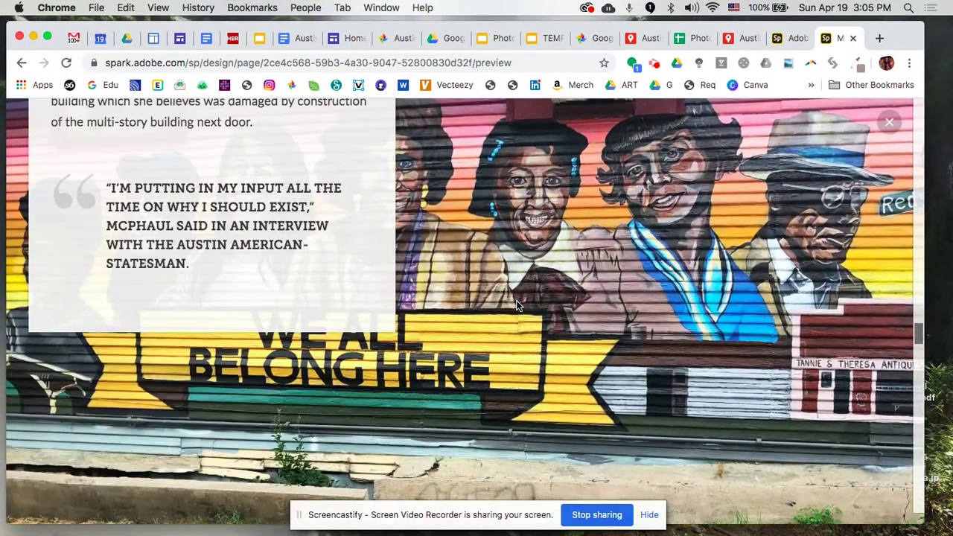
pyautogui.scroll(-2, 518, 305)
pyautogui.scroll(-8, 517, 301)
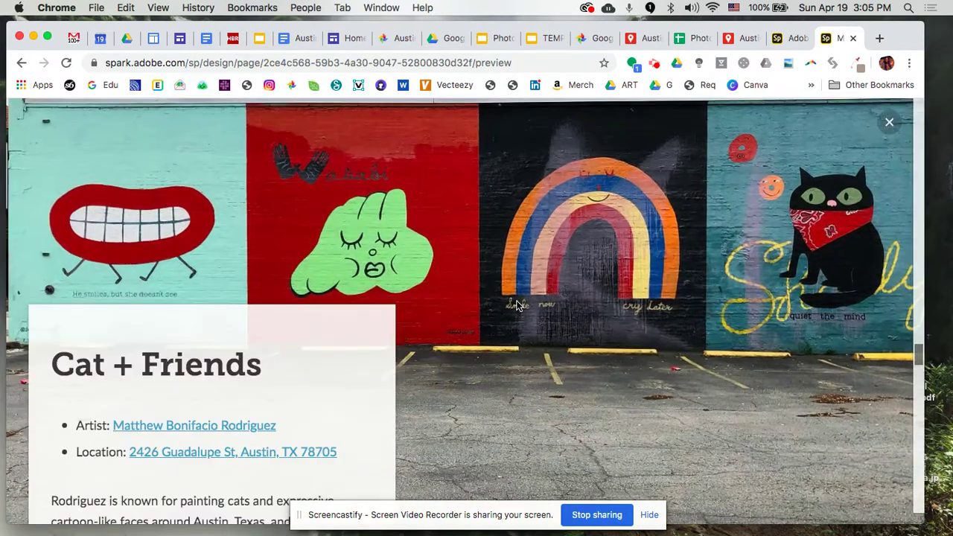
pyautogui.scroll(-10, 518, 305)
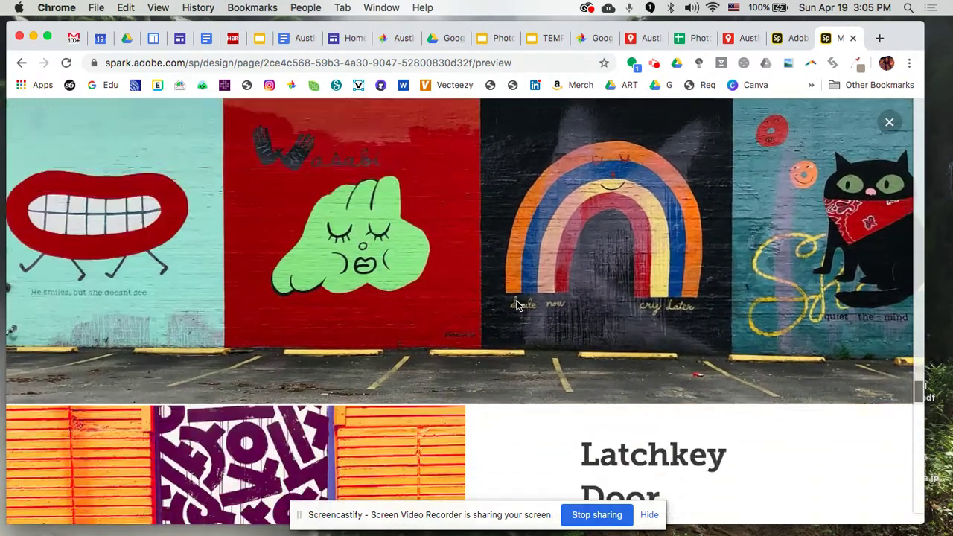
pyautogui.scroll(-3, 518, 306)
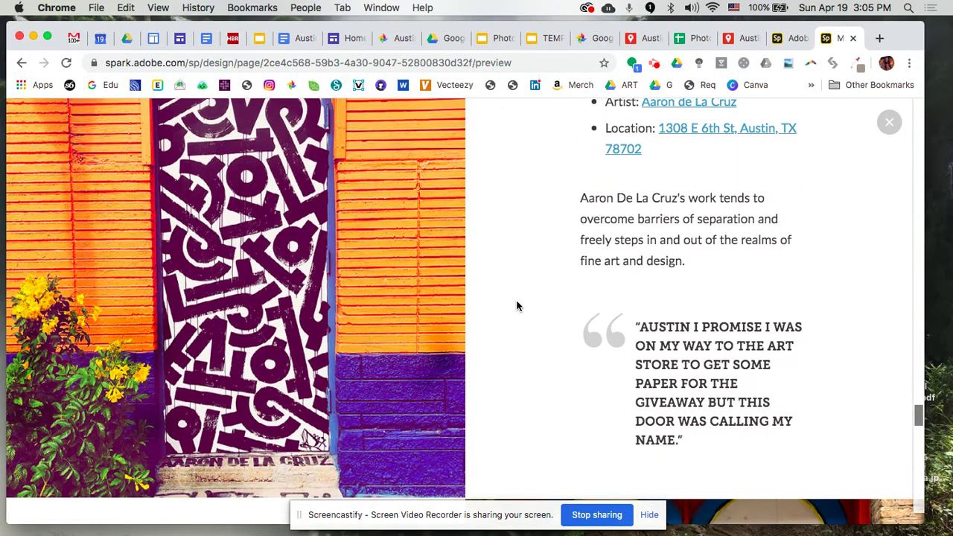
pyautogui.scroll(-5, 517, 306)
pyautogui.scroll(-5, 518, 305)
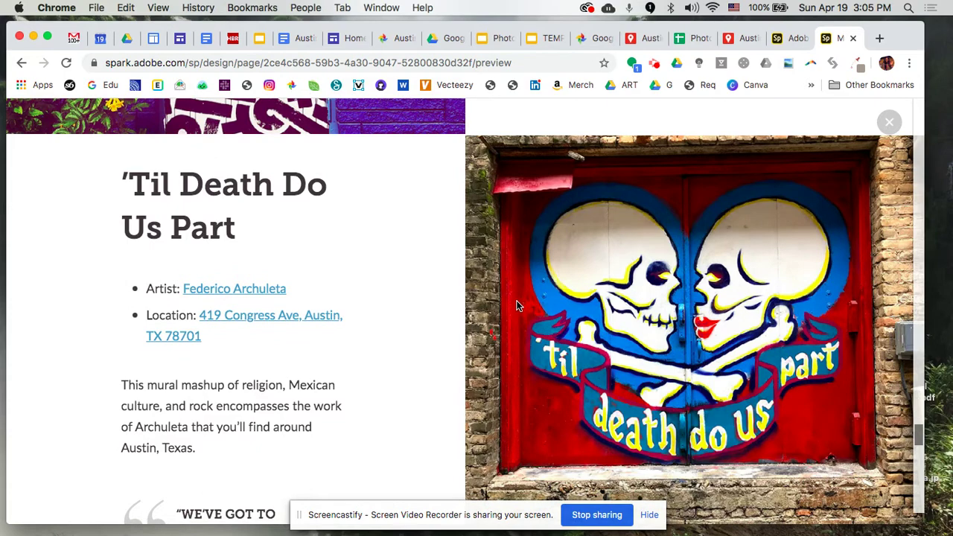
pyautogui.scroll(-4, 518, 305)
pyautogui.scroll(-8, 518, 306)
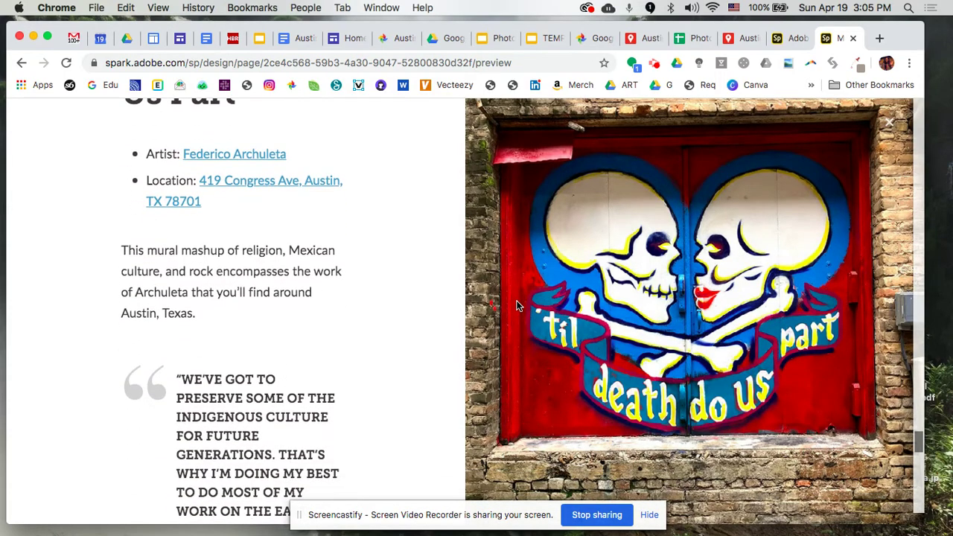
# - Examine the Want More? section with its Austin Texas Photowalk Map link and photo tips
pyautogui.scroll(-4, 518, 306)
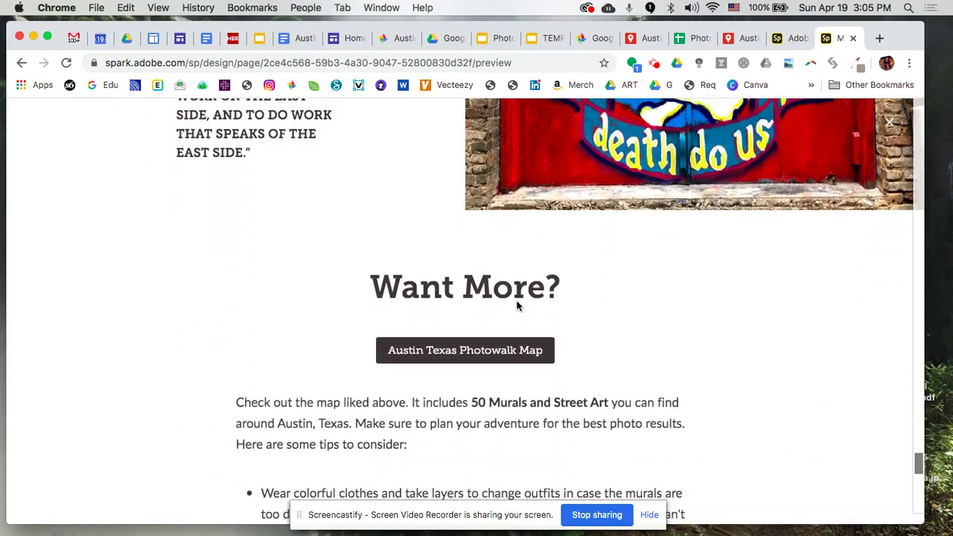
pyautogui.scroll(-5, 682, 370)
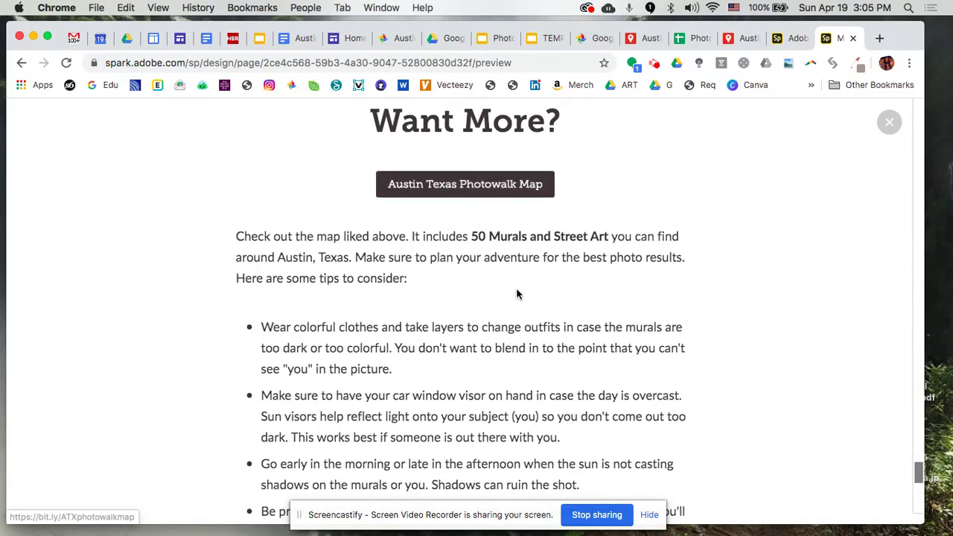
pyautogui.scroll(-5, 518, 294)
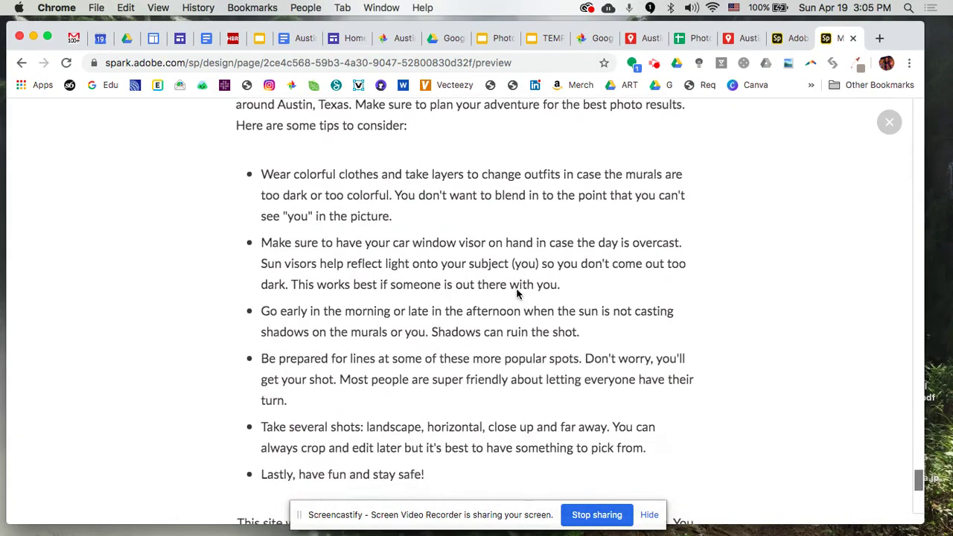
# - Return to the Photowalks page's title and switch to the home page of the designs site in Google Sites
pyautogui.scroll(20, 518, 294)
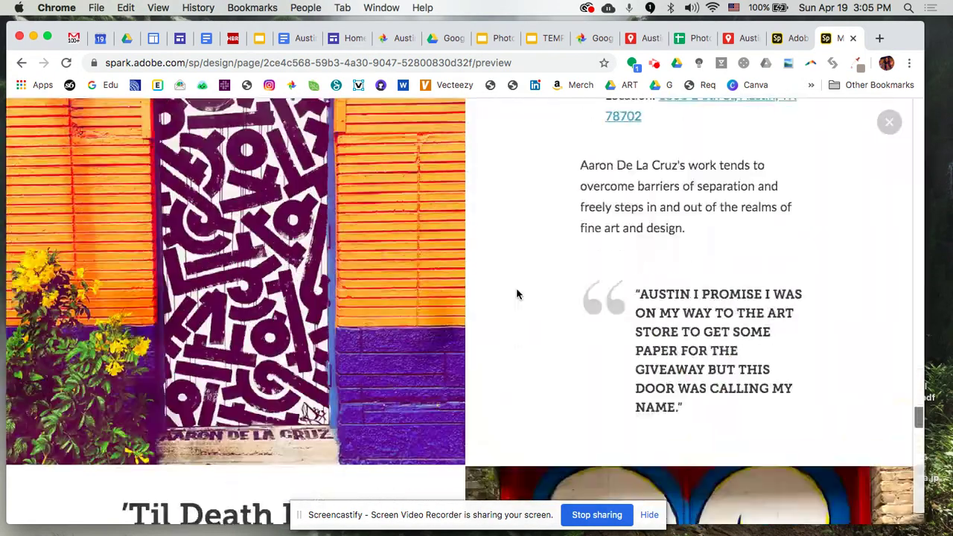
pyautogui.scroll(15, 517, 294)
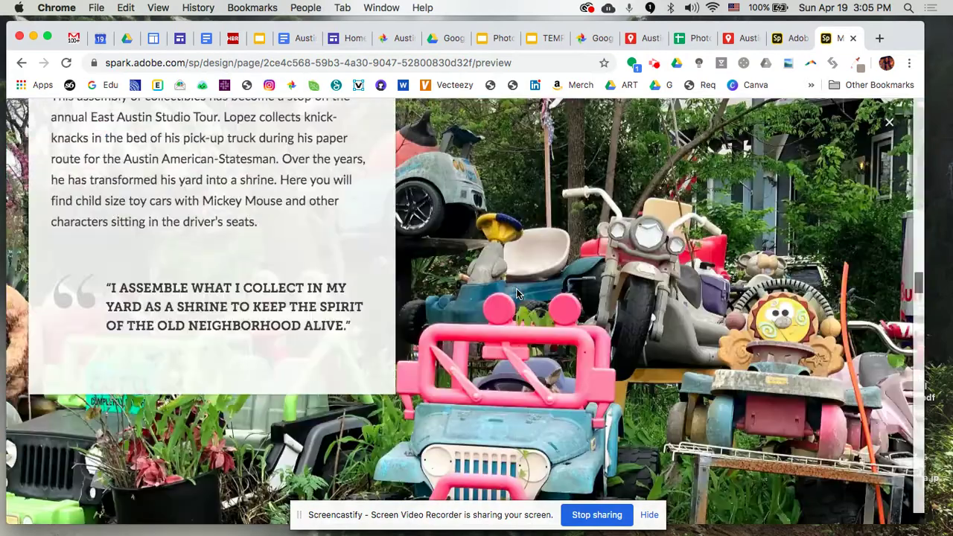
pyautogui.scroll(15, 517, 293)
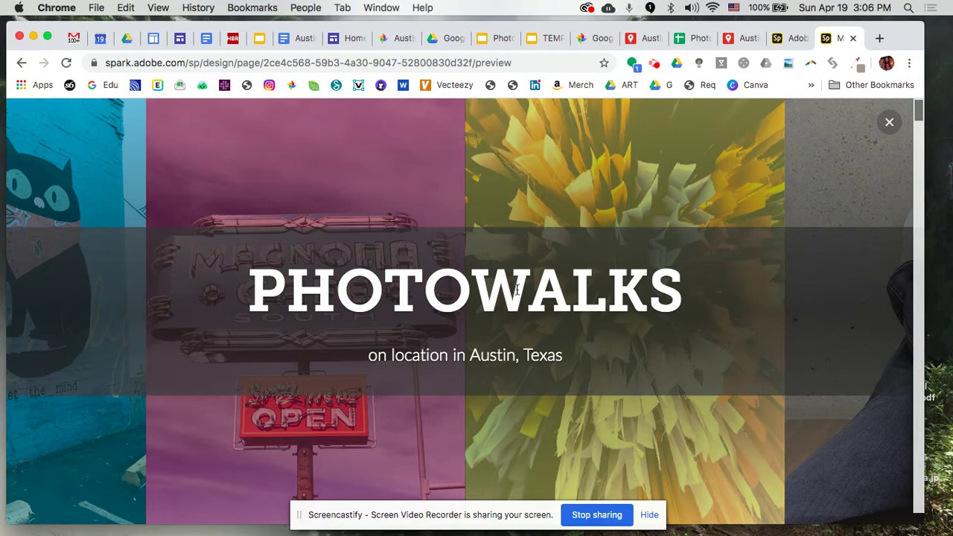
pyautogui.click(344, 38)
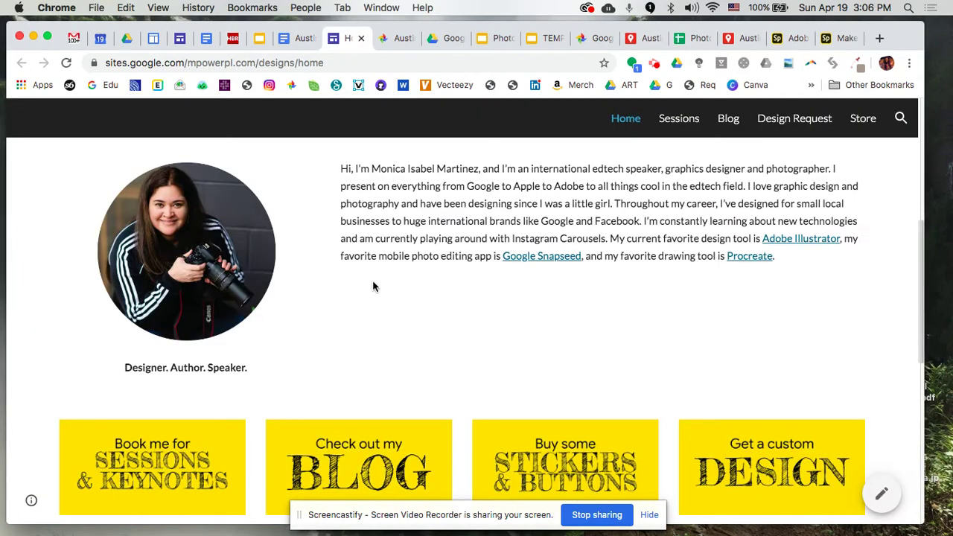